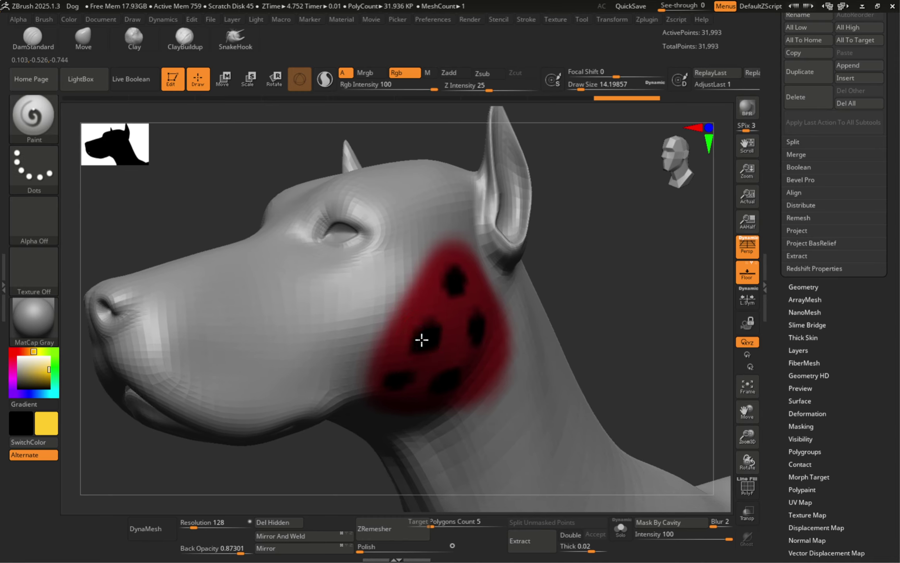
- Resize the Paint brush to a draw size of about 12.9
{"action": "key", "text": "s"}
{"action": "left_click_drag", "start_coordinate": [422, 343], "coordinate": [419, 341]}
{"action": "mouse_move", "coordinate": [405, 342]}
{"action": "right_mouse_down"}
{"action": "mouse_move", "coordinate": [383, 330]}
{"action": "mouse_move", "coordinate": [381, 339]}
{"action": "mouse_move", "coordinate": [388, 313]}
{"action": "right_mouse_up"}
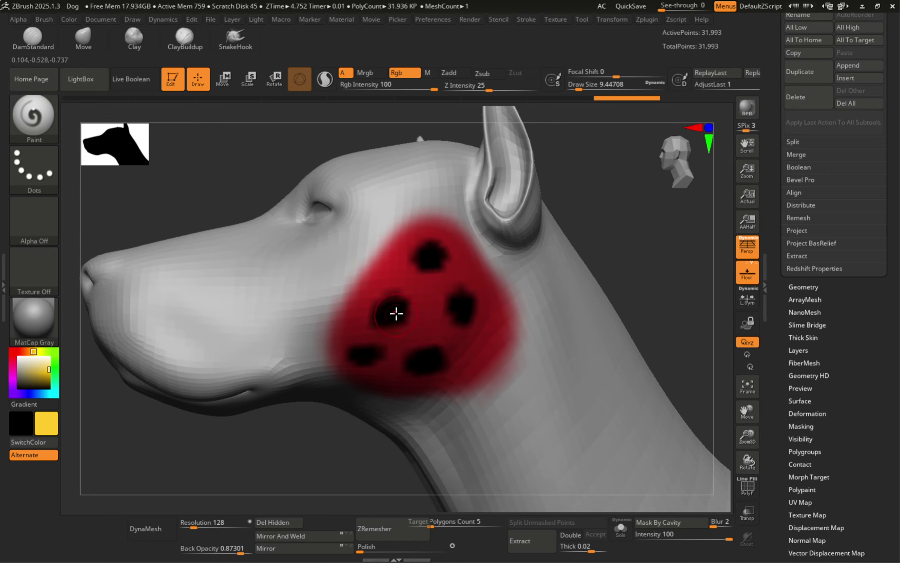
{"action": "key", "text": "s"}
{"action": "left_click_drag", "start_coordinate": [394, 312], "coordinate": [398, 313]}
- Try a mask stroke across the red spotted patch on the dog's cheek and undo it
{"action": "key", "text": "ctrl"}
{"action": "mouse_move", "coordinate": [433, 264]}
{"action": "left_mouse_down", "text": "ctrl"}
{"action": "mouse_move", "coordinate": [388, 292]}
{"action": "mouse_move", "coordinate": [387, 350]}
{"action": "left_mouse_up", "text": "ctrl"}
{"action": "key", "text": "ctrl+z"}
{"action": "right_click_drag", "start_coordinate": [373, 237], "coordinate": [333, 271]}
{"action": "mouse_move", "coordinate": [395, 251]}
{"action": "right_mouse_down"}
{"action": "mouse_move", "coordinate": [396, 240]}
{"action": "mouse_move", "coordinate": [423, 257]}
{"action": "right_mouse_up"}
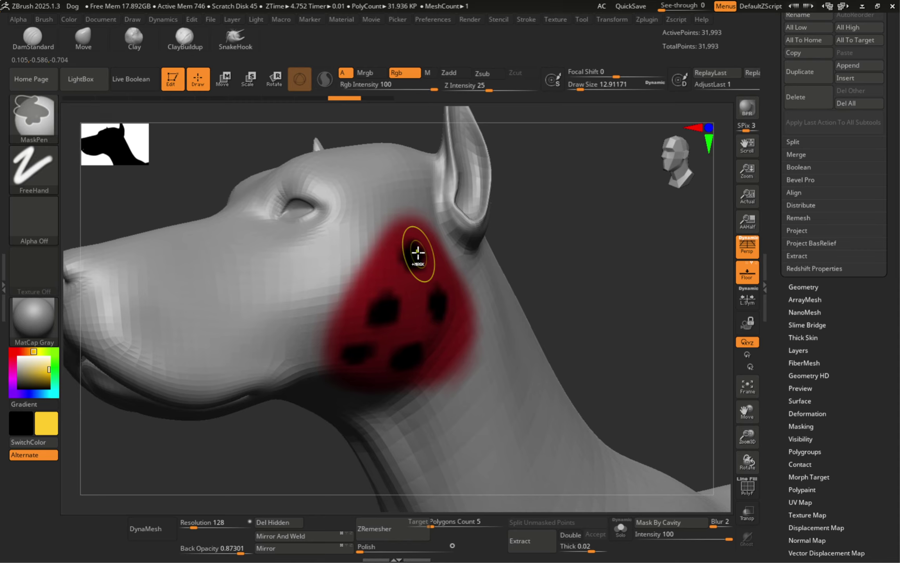
- Try masking the black spots of the cheek patch and inverting the mask over the whole dog
{"action": "mouse_move", "coordinate": [418, 254]}
{"action": "left_mouse_down", "text": "ctrl"}
{"action": "mouse_move", "coordinate": [392, 264]}
{"action": "mouse_move", "coordinate": [362, 324]}
{"action": "mouse_move", "coordinate": [418, 275]}
{"action": "left_mouse_up", "text": "ctrl"}
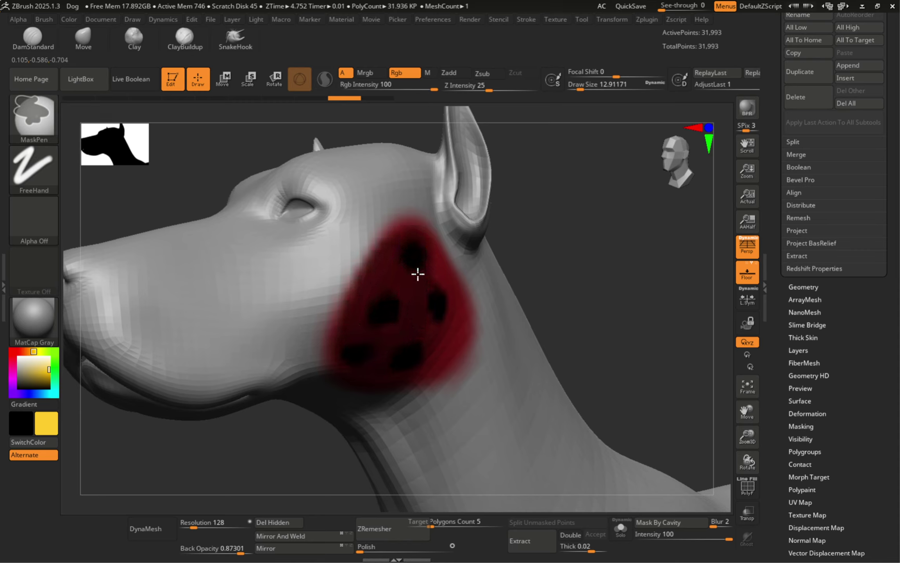
{"action": "mouse_move", "coordinate": [354, 356]}
{"action": "left_mouse_down", "text": "ctrl"}
{"action": "mouse_move", "coordinate": [361, 303]}
{"action": "mouse_move", "coordinate": [376, 291]}
{"action": "left_mouse_up", "text": "ctrl"}
{"action": "left_click_drag", "start_coordinate": [606, 243], "coordinate": [627, 250], "text": "ctrl"}
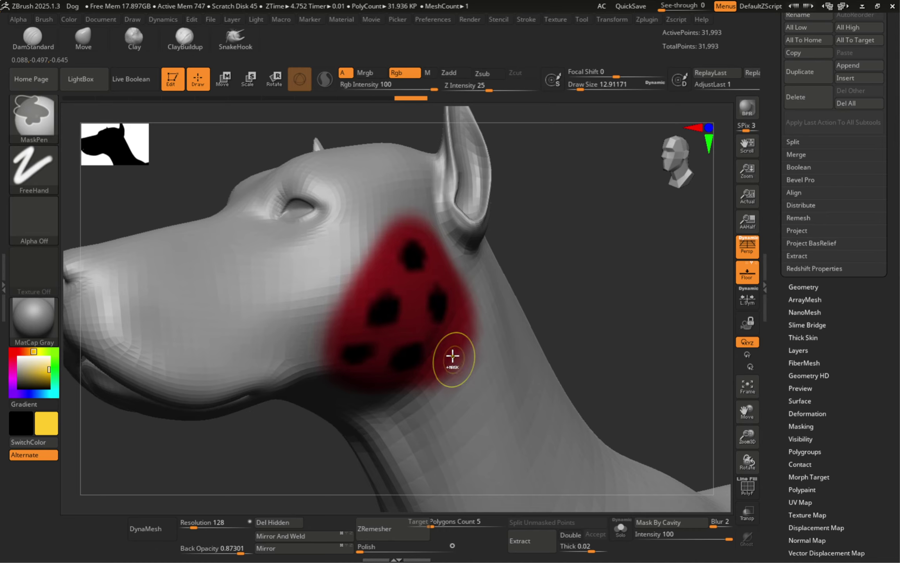
{"action": "left_click", "coordinate": [616, 285], "text": "ctrl"}
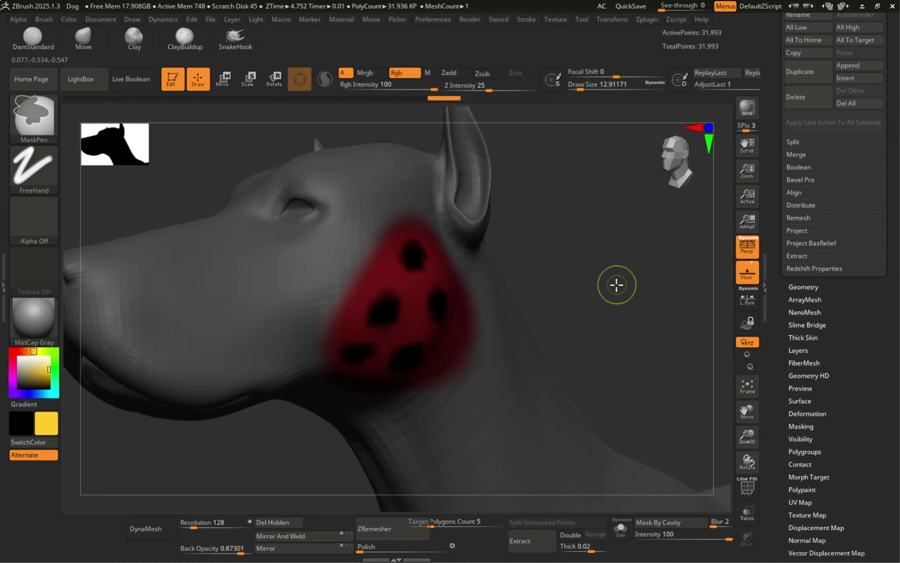
{"action": "left_click", "coordinate": [575, 289], "text": "ctrl"}
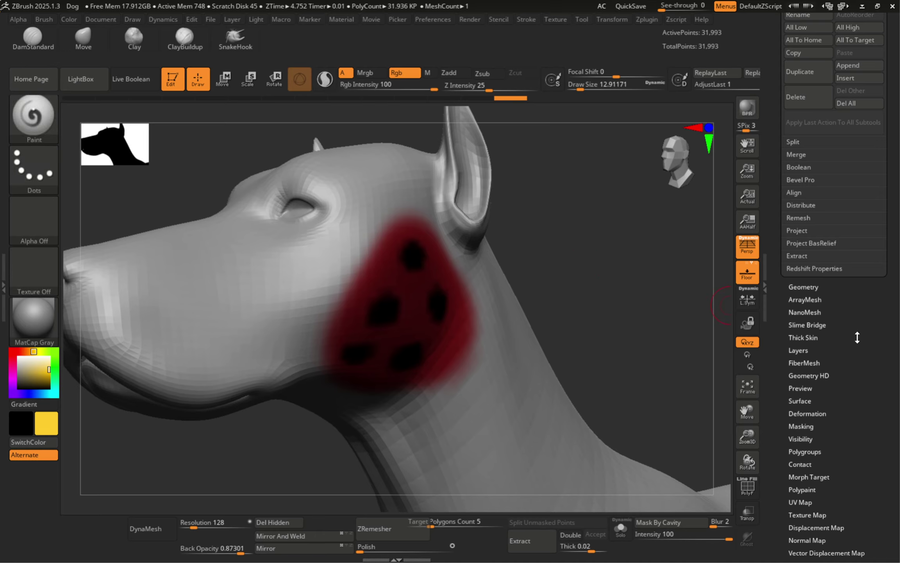
- Turn on the FiberMesh preview for the dog
{"action": "scroll", "coordinate": [858, 347], "scroll_direction": "down", "scroll_amount": 3}
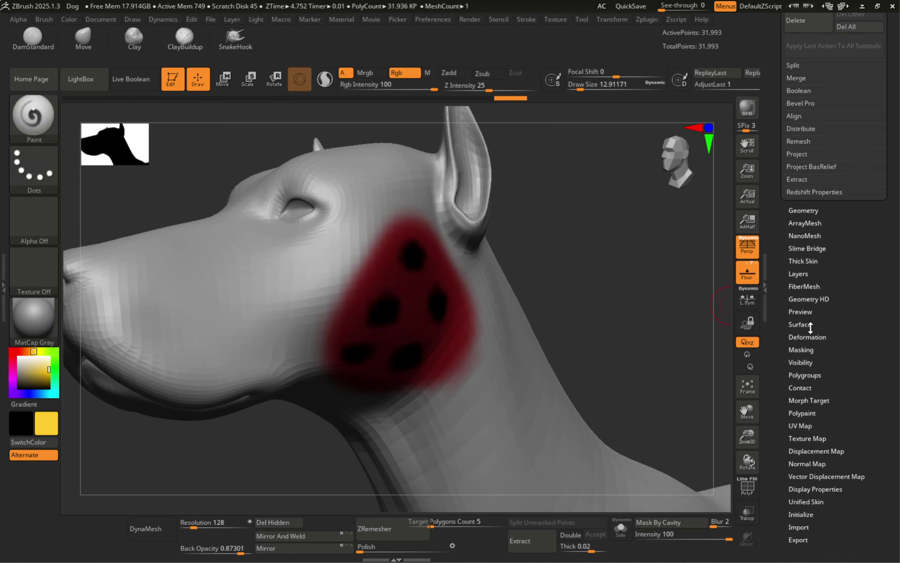
{"action": "left_click", "coordinate": [805, 286]}
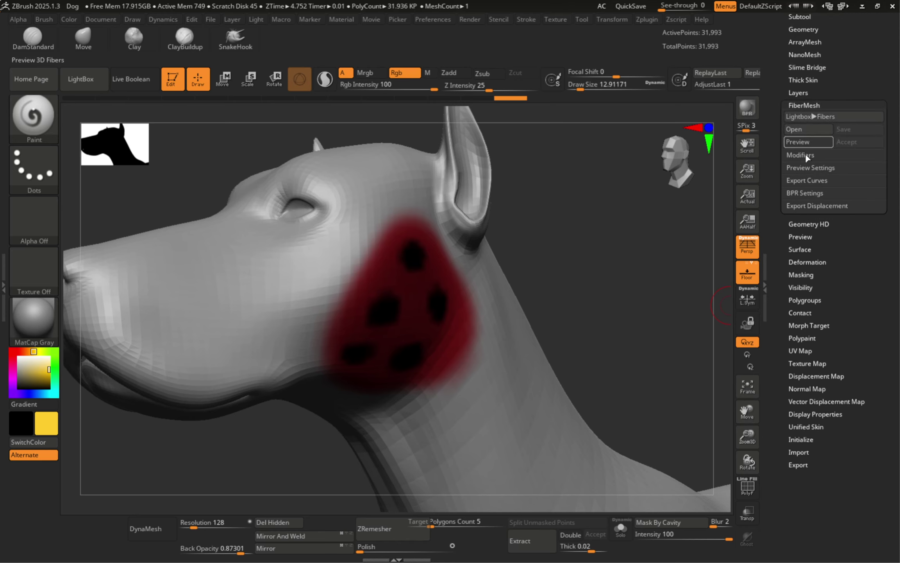
{"action": "left_click", "coordinate": [808, 140]}
{"action": "right_click_drag", "start_coordinate": [593, 250], "coordinate": [564, 278]}
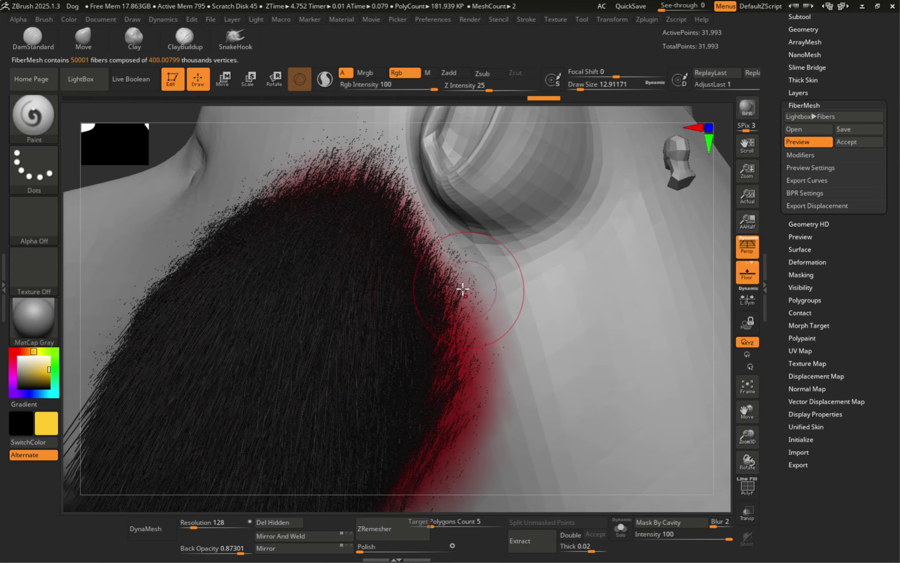
{"action": "right_click_drag", "start_coordinate": [462, 287], "coordinate": [555, 211]}
- Set the fiber length to about 532 and enlarge the brush to a draw size of about 23.3
{"action": "left_click", "coordinate": [800, 155]}
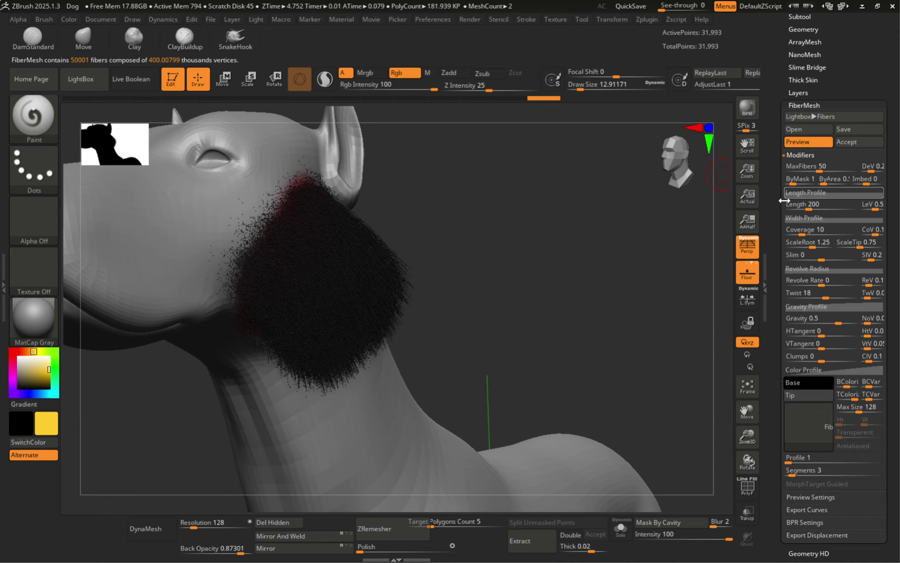
{"action": "left_click_drag", "start_coordinate": [809, 206], "coordinate": [835, 206]}
{"action": "mouse_move", "coordinate": [391, 191]}
{"action": "right_mouse_down", "text": "alt"}
{"action": "mouse_move", "coordinate": [456, 183]}
{"action": "mouse_move", "coordinate": [432, 201]}
{"action": "mouse_move", "coordinate": [484, 227]}
{"action": "mouse_move", "coordinate": [514, 229]}
{"action": "mouse_move", "coordinate": [454, 194]}
{"action": "mouse_move", "coordinate": [442, 261]}
{"action": "mouse_move", "coordinate": [392, 257]}
{"action": "mouse_move", "coordinate": [396, 243]}
{"action": "right_mouse_up", "text": "alt"}
{"action": "key", "text": "s"}
{"action": "left_click_drag", "start_coordinate": [400, 246], "coordinate": [402, 246]}
{"action": "right_click_drag", "start_coordinate": [345, 231], "coordinate": [336, 258], "text": "alt"}
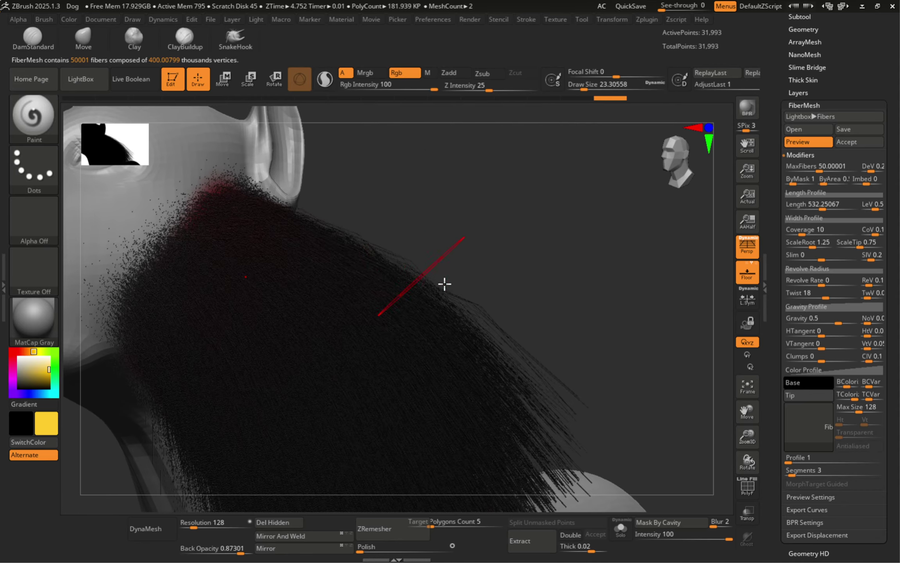
- Examine the lengthened fibers on the dog's cheek and neck from near and far
{"action": "mouse_move", "coordinate": [480, 304]}
{"action": "right_mouse_down", "text": "alt"}
{"action": "mouse_move", "coordinate": [408, 235]}
{"action": "mouse_move", "coordinate": [398, 279]}
{"action": "right_mouse_up", "text": "alt"}
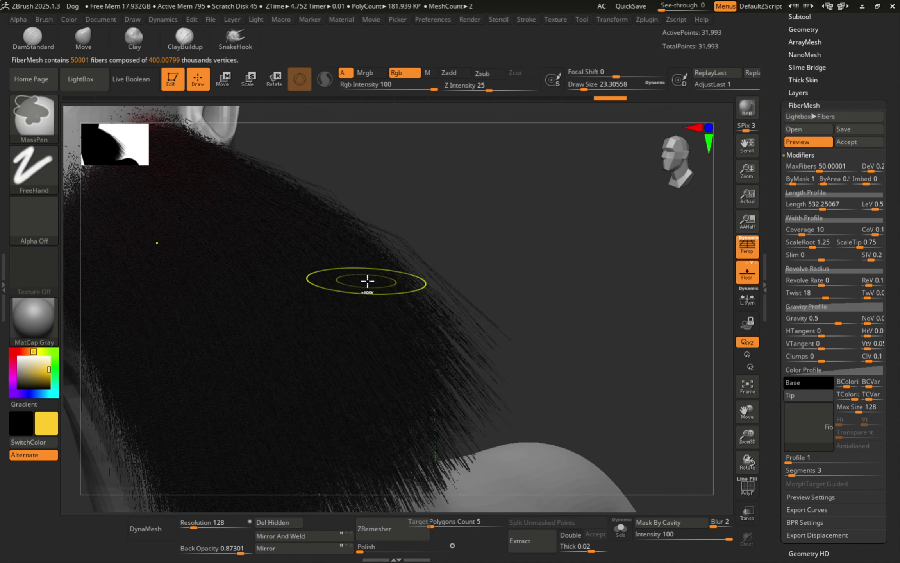
{"action": "right_click_drag", "start_coordinate": [500, 257], "coordinate": [549, 264], "text": "ctrl"}
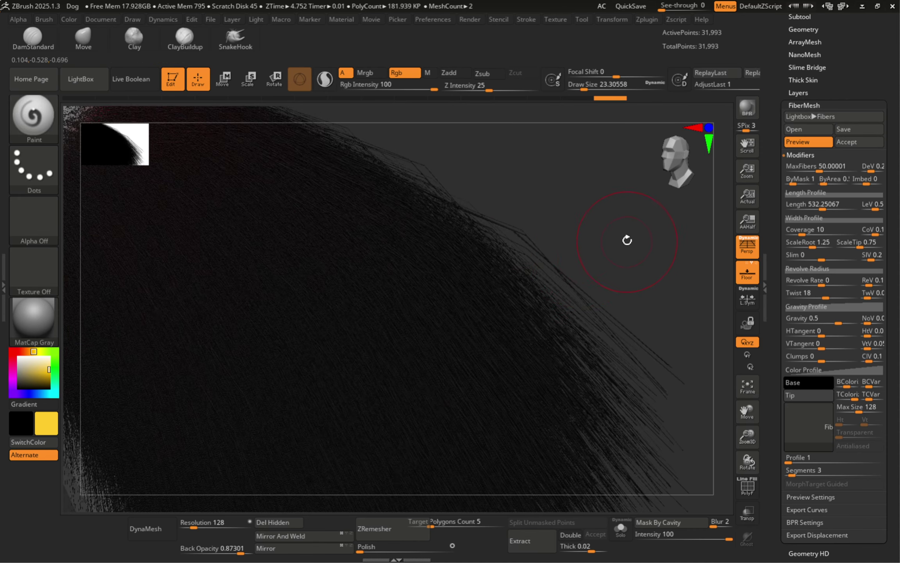
{"action": "right_click_drag", "start_coordinate": [624, 237], "coordinate": [400, 186], "text": "ctrl"}
{"action": "right_click_drag", "start_coordinate": [500, 255], "coordinate": [481, 258], "text": "ctrl"}
{"action": "right_click_drag", "start_coordinate": [424, 269], "coordinate": [519, 212], "text": "alt"}
{"action": "right_click_drag", "start_coordinate": [408, 209], "coordinate": [413, 256], "text": "ctrl"}
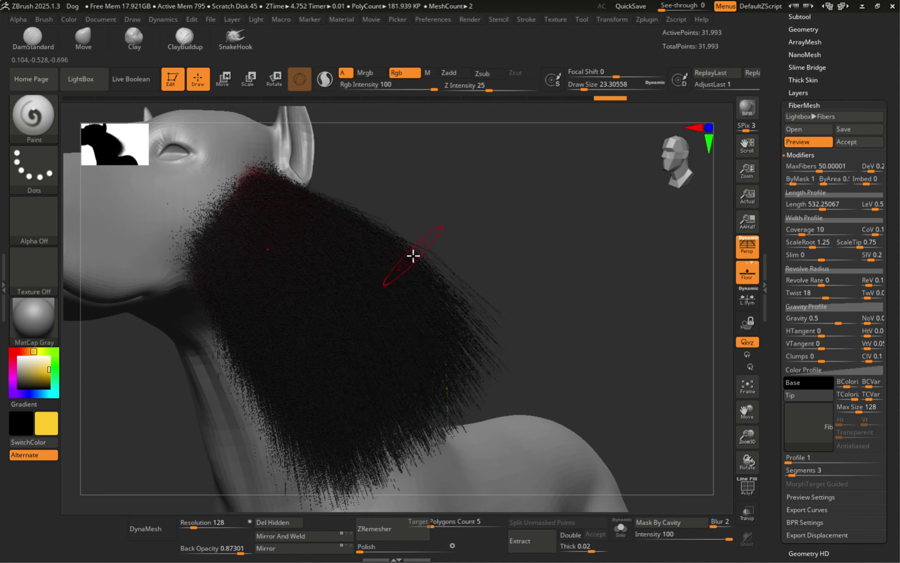
{"action": "mouse_move", "coordinate": [308, 243]}
{"action": "right_mouse_down"}
{"action": "mouse_move", "coordinate": [339, 243]}
{"action": "mouse_move", "coordinate": [315, 258]}
{"action": "right_mouse_up"}
{"action": "mouse_move", "coordinate": [318, 258]}
{"action": "right_mouse_down", "text": "ctrl"}
{"action": "mouse_move", "coordinate": [398, 269]}
{"action": "mouse_move", "coordinate": [396, 205]}
{"action": "mouse_move", "coordinate": [403, 220]}
{"action": "mouse_move", "coordinate": [388, 243]}
{"action": "right_mouse_up", "text": "ctrl"}
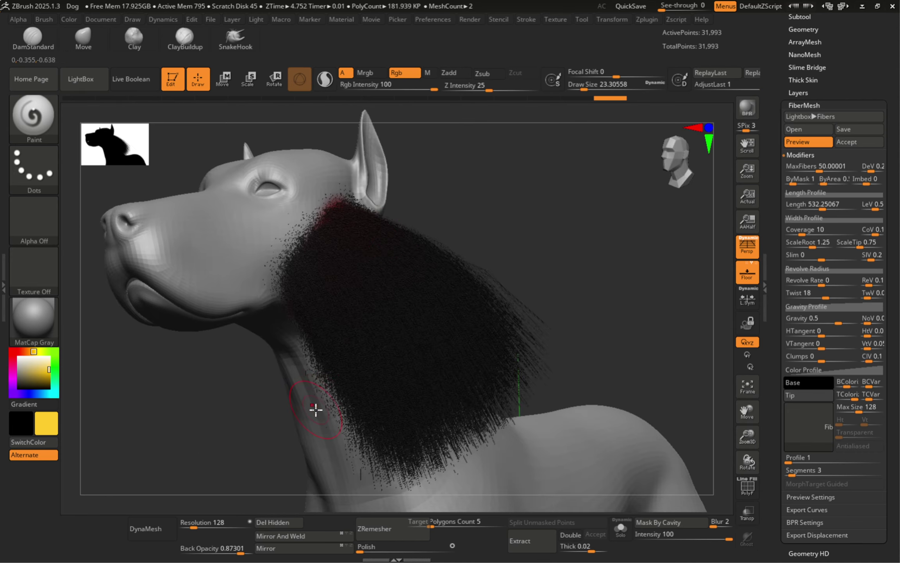
- Show the document at antialiased half size and examine how the fiber strands are rendered
{"action": "left_click", "coordinate": [748, 223]}
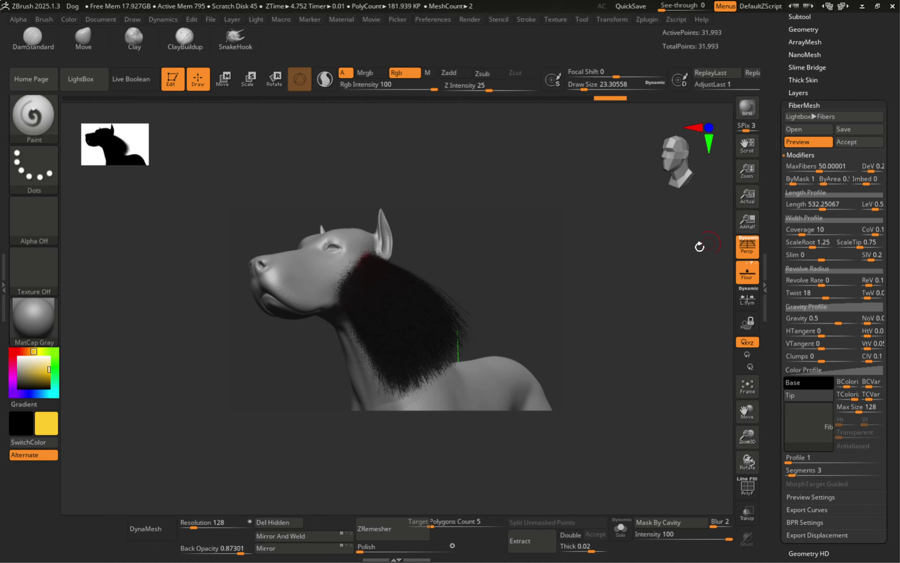
{"action": "right_click_drag", "start_coordinate": [382, 364], "coordinate": [524, 385], "text": "ctrl"}
{"action": "right_click_drag", "start_coordinate": [500, 216], "coordinate": [398, 390], "text": "alt"}
{"action": "right_click_drag", "start_coordinate": [393, 414], "coordinate": [378, 298], "text": "ctrl"}
{"action": "right_click_drag", "start_coordinate": [387, 312], "coordinate": [403, 399], "text": "alt"}
{"action": "right_click_drag", "start_coordinate": [412, 326], "coordinate": [423, 244], "text": "alt"}
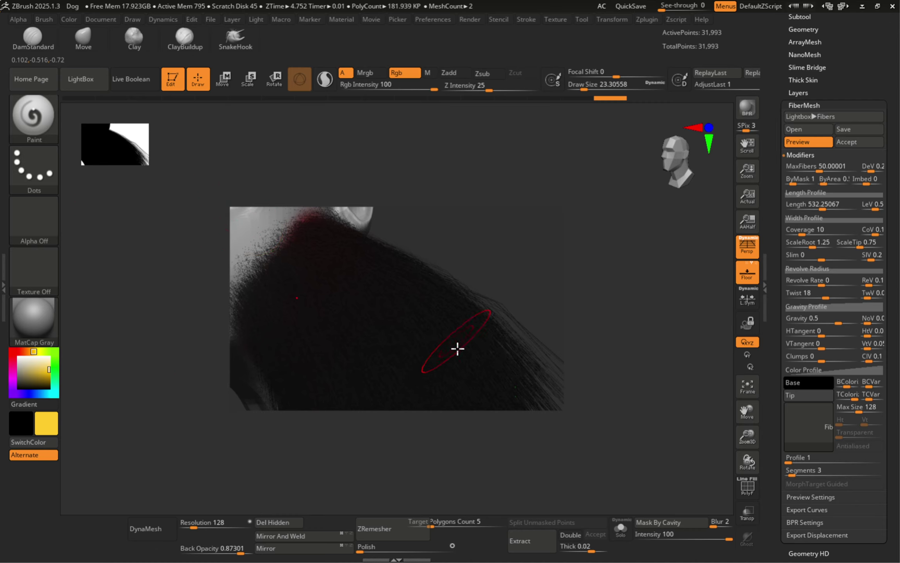
- Double the document size, accepting that the resize cannot be undone
{"action": "left_click", "coordinate": [98, 19]}
{"action": "left_click", "coordinate": [177, 258]}
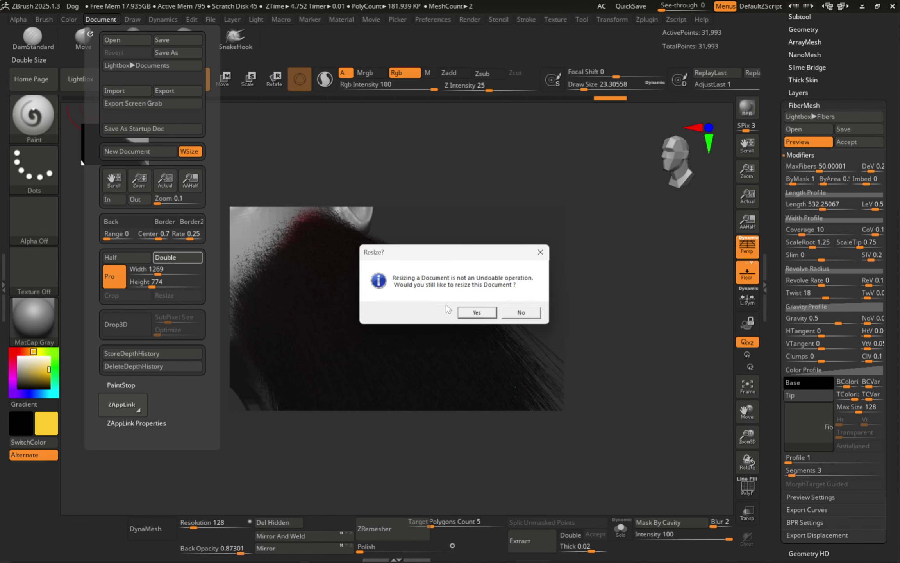
{"action": "left_click", "coordinate": [476, 313]}
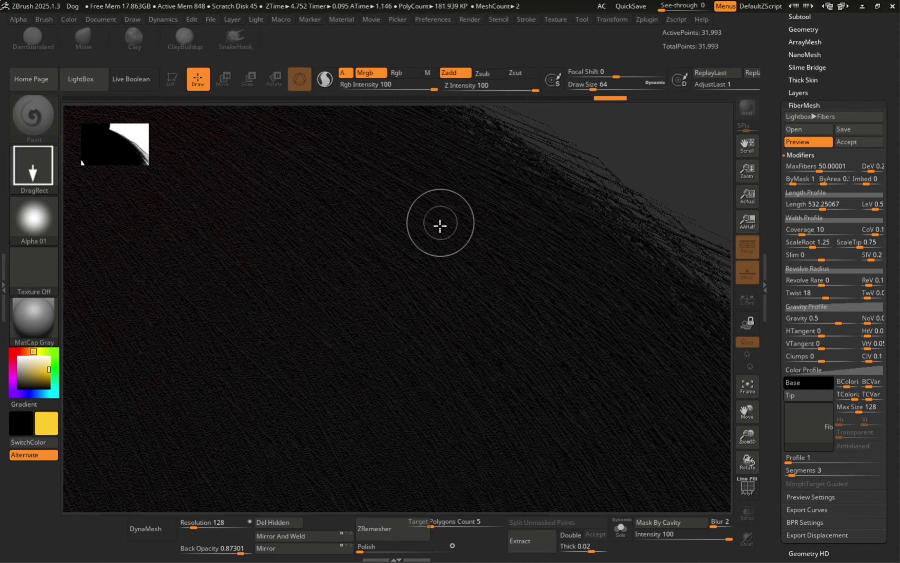
- Clear the canvas and redraw the dog in Edit mode, displayed at antialiased half size
{"action": "key", "text": "ctrl+n"}
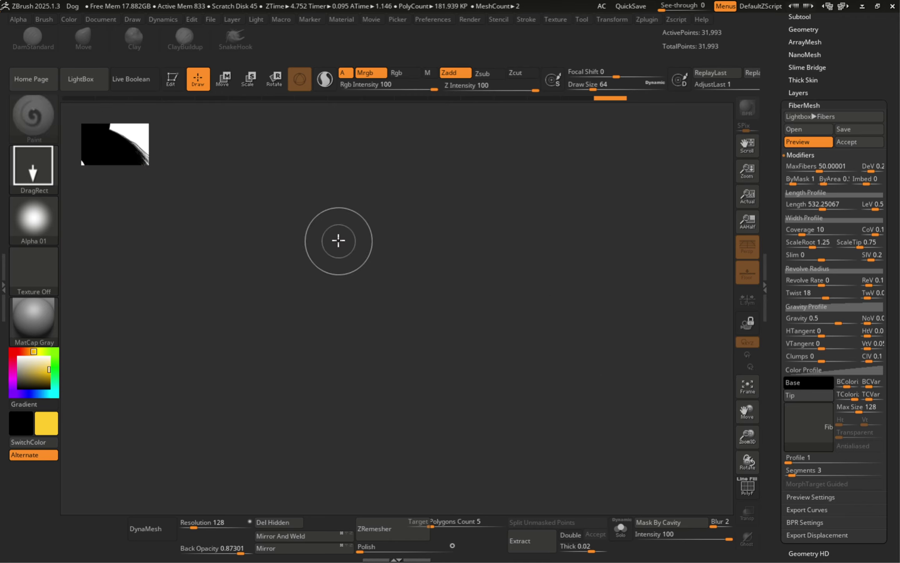
{"action": "mouse_move", "coordinate": [339, 240]}
{"action": "left_mouse_down"}
{"action": "mouse_move", "coordinate": [364, 360]}
{"action": "mouse_move", "coordinate": [364, 424]}
{"action": "left_mouse_up"}
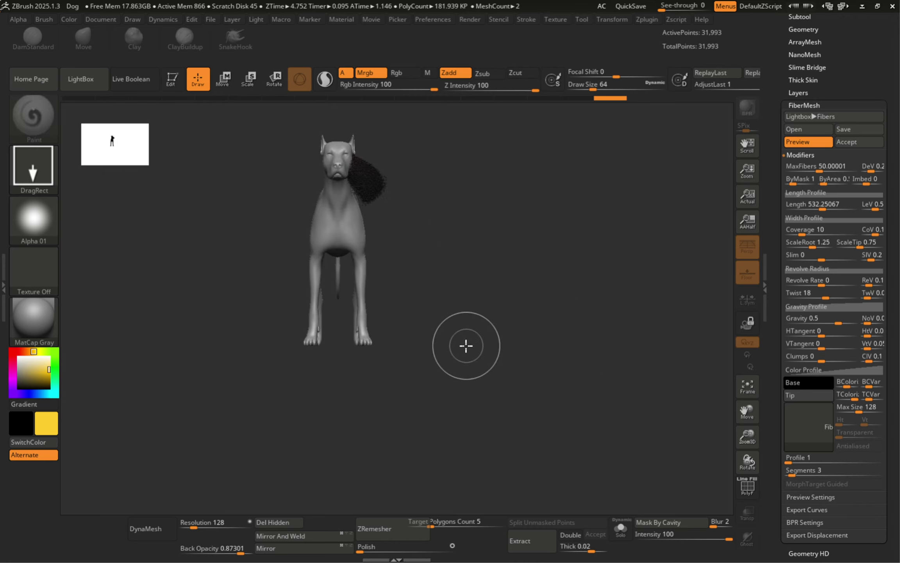
{"action": "key", "text": "t"}
{"action": "right_click_drag", "start_coordinate": [417, 204], "coordinate": [484, 227], "text": "alt"}
{"action": "left_click", "coordinate": [747, 221]}
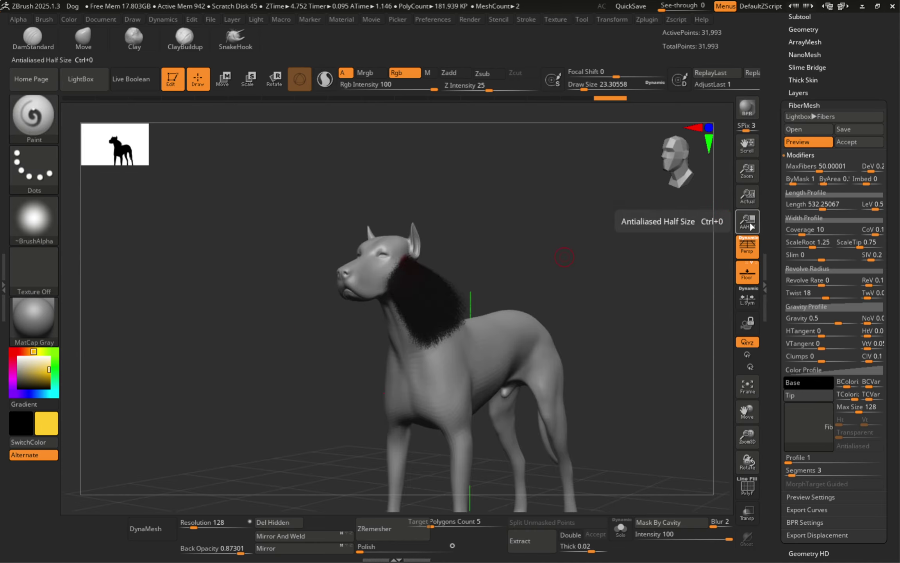
- Set the number of fiber segments to 10
{"action": "right_click_drag", "start_coordinate": [424, 292], "coordinate": [474, 240], "text": "ctrl"}
{"action": "right_click_drag", "start_coordinate": [531, 272], "coordinate": [482, 352], "text": "ctrl"}
{"action": "right_click_drag", "start_coordinate": [441, 263], "coordinate": [445, 263]}
{"action": "left_click_drag", "start_coordinate": [446, 263], "coordinate": [589, 277]}
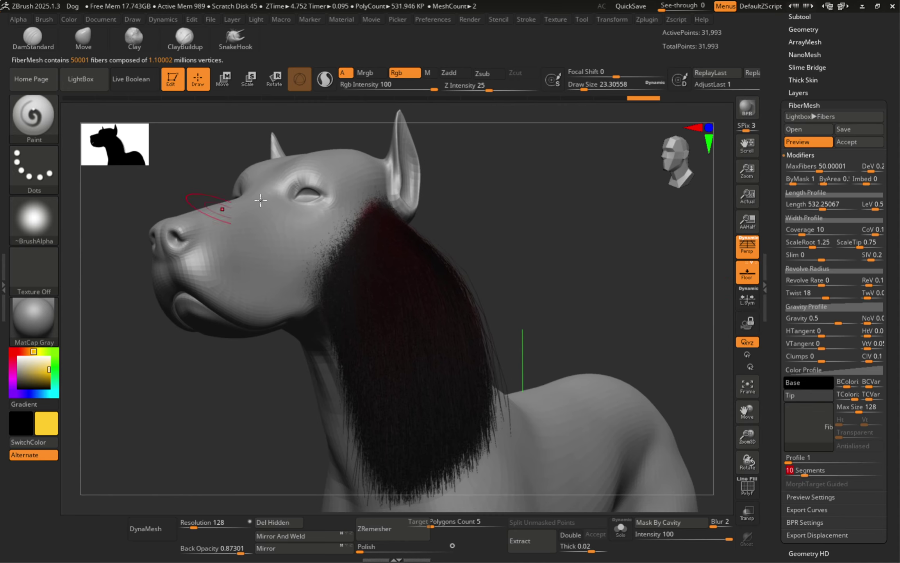
- Lower the fibers' tip colorize to its minimum and set base colorize to 1
{"action": "mouse_move", "coordinate": [396, 219]}
{"action": "right_mouse_down"}
{"action": "mouse_move", "coordinate": [382, 219]}
{"action": "mouse_move", "coordinate": [374, 203]}
{"action": "mouse_move", "coordinate": [402, 220]}
{"action": "right_mouse_up"}
{"action": "right_click_drag", "start_coordinate": [400, 222], "coordinate": [436, 225]}
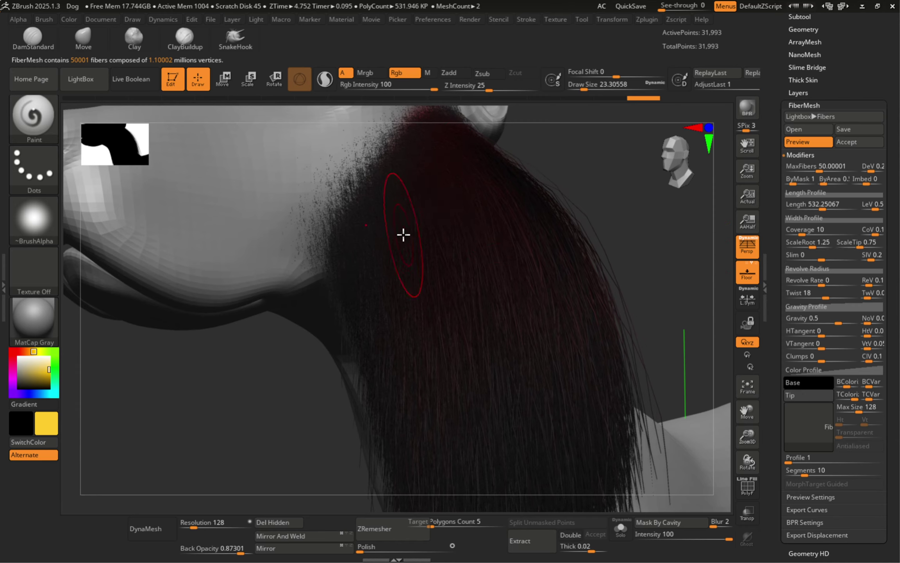
{"action": "right_click_drag", "start_coordinate": [399, 227], "coordinate": [491, 296], "text": "ctrl"}
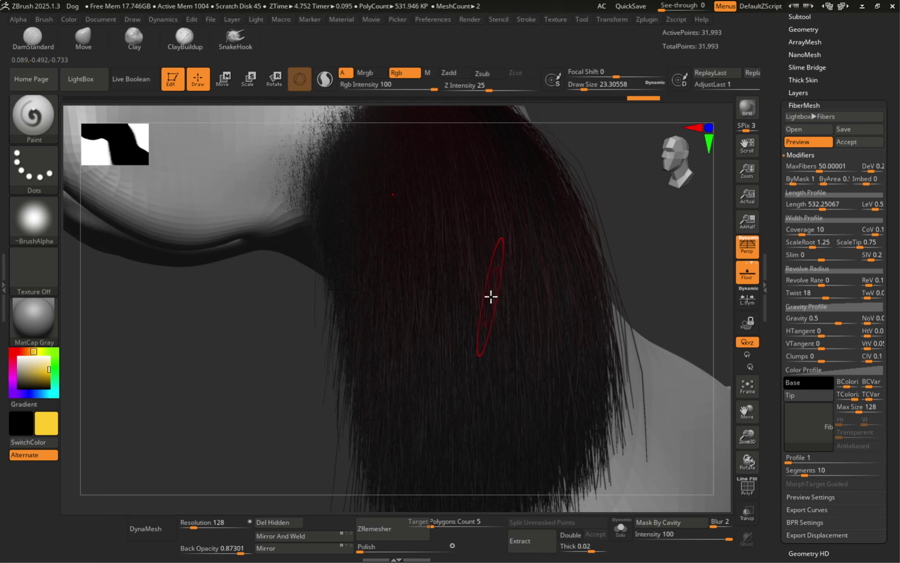
{"action": "right_click_drag", "start_coordinate": [424, 213], "coordinate": [525, 291]}
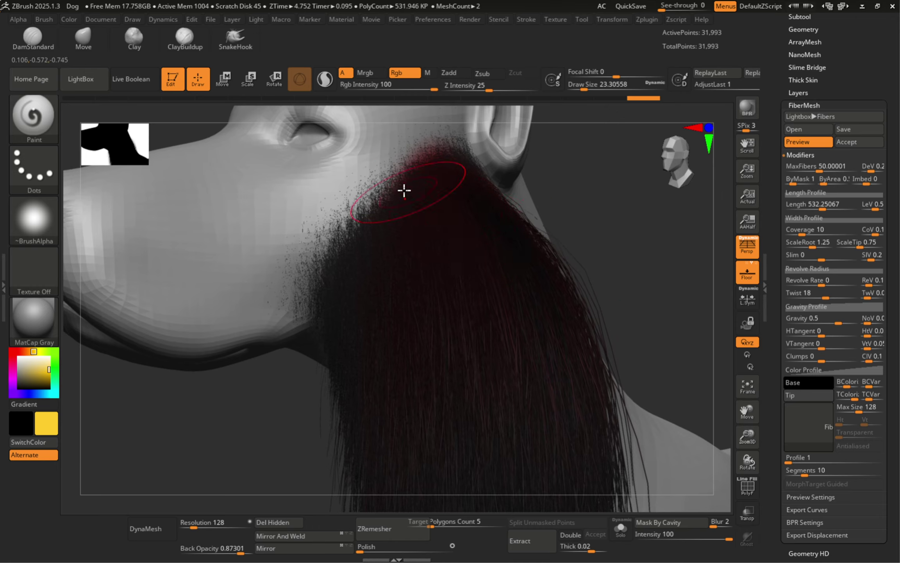
{"action": "right_click_drag", "start_coordinate": [407, 201], "coordinate": [404, 200]}
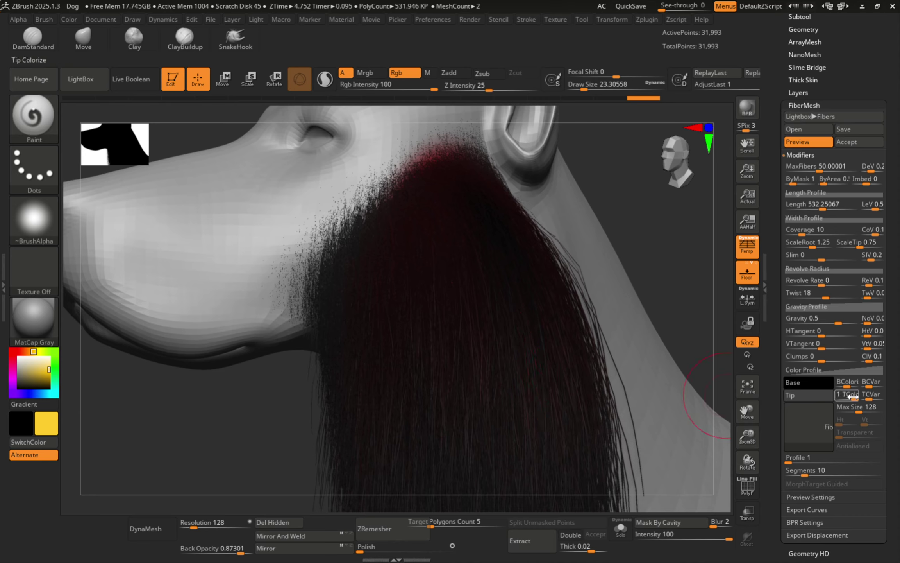
{"action": "left_click_drag", "start_coordinate": [826, 397], "coordinate": [824, 399]}
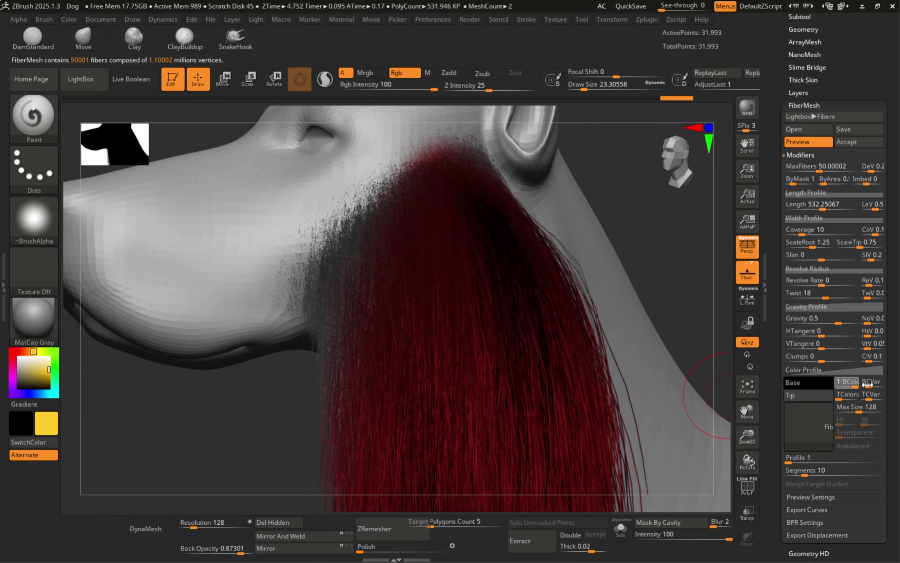
- Try a short fiber length of about 32 on the cheek patch
{"action": "right_click_drag", "start_coordinate": [432, 342], "coordinate": [420, 257], "text": "alt"}
{"action": "right_click_drag", "start_coordinate": [374, 295], "coordinate": [397, 242]}
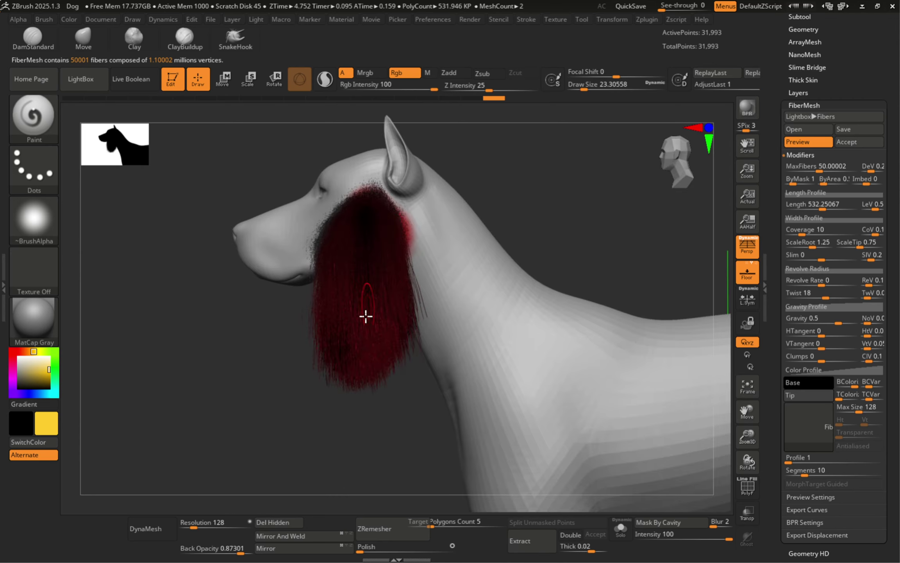
{"action": "right_click_drag", "start_coordinate": [363, 315], "coordinate": [380, 297]}
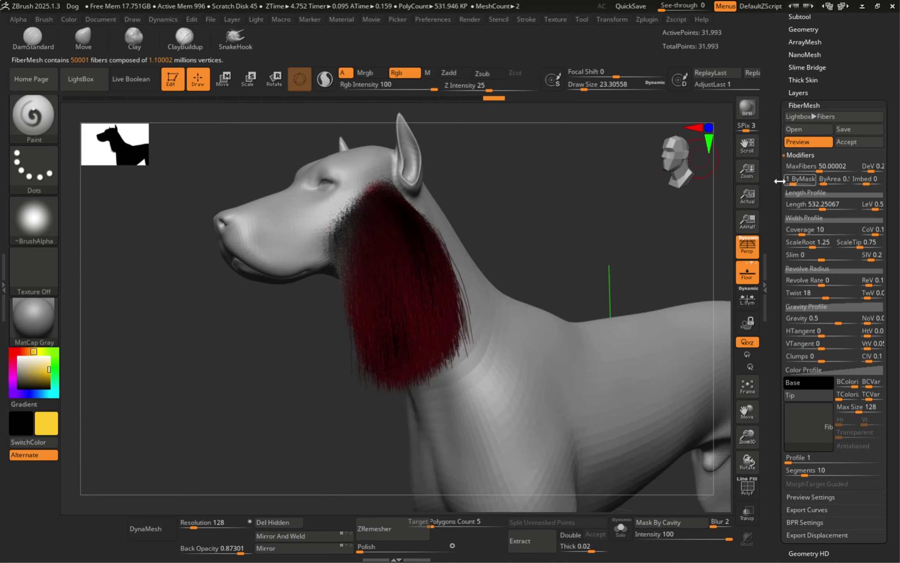
{"action": "left_click", "coordinate": [825, 201]}
{"action": "left_click_drag", "start_coordinate": [820, 207], "coordinate": [796, 207]}
{"action": "right_click_drag", "start_coordinate": [415, 276], "coordinate": [582, 265], "text": "ctrl"}
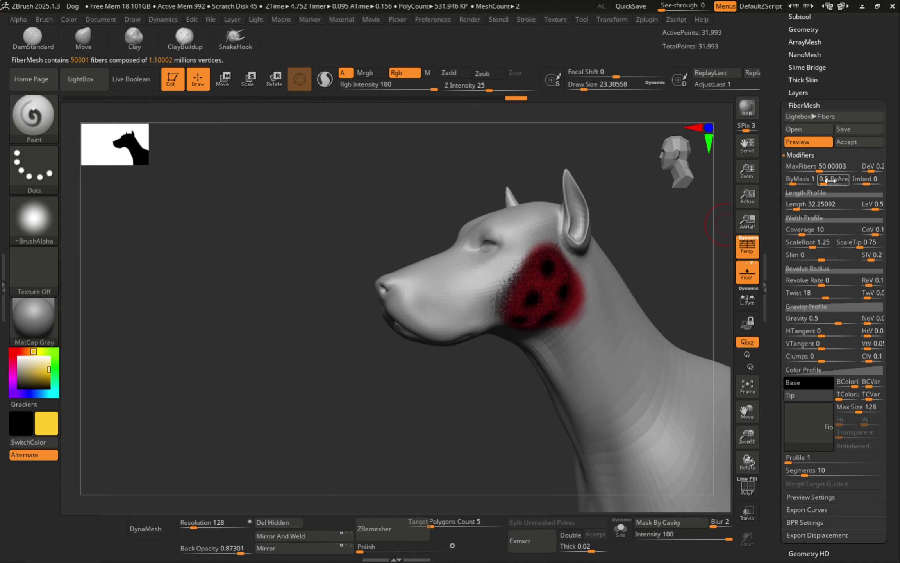
- Set the fiber length to about 395 and the tip scale to about 0.115
{"action": "left_click_drag", "start_coordinate": [796, 207], "coordinate": [816, 207]}
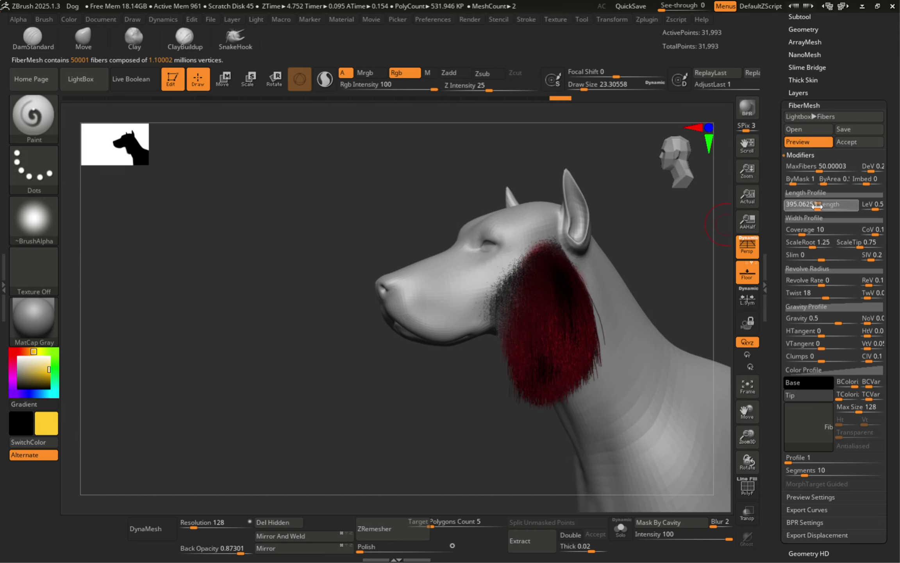
{"action": "right_click_drag", "start_coordinate": [544, 302], "coordinate": [516, 237]}
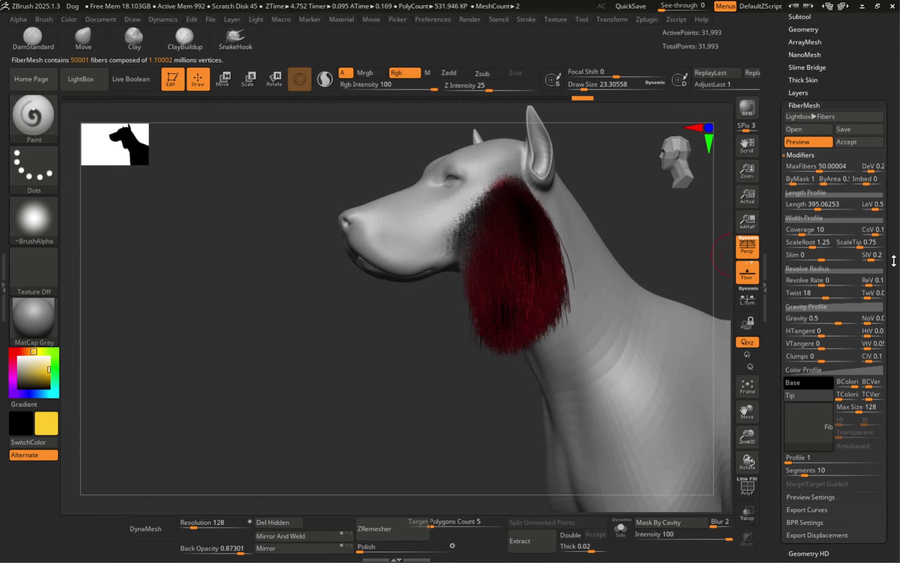
{"action": "left_click_drag", "start_coordinate": [856, 246], "coordinate": [851, 247]}
{"action": "right_click_drag", "start_coordinate": [446, 305], "coordinate": [481, 262], "text": "ctrl"}
- Accept the previewed fibers as a subtool with Fast Preview mode activated
{"action": "left_click", "coordinate": [853, 143]}
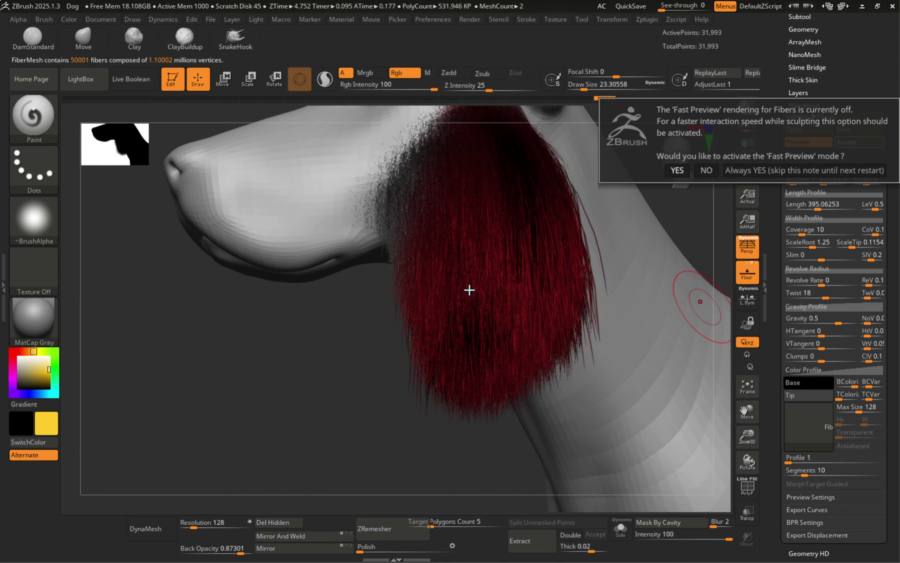
{"action": "left_click", "coordinate": [677, 170]}
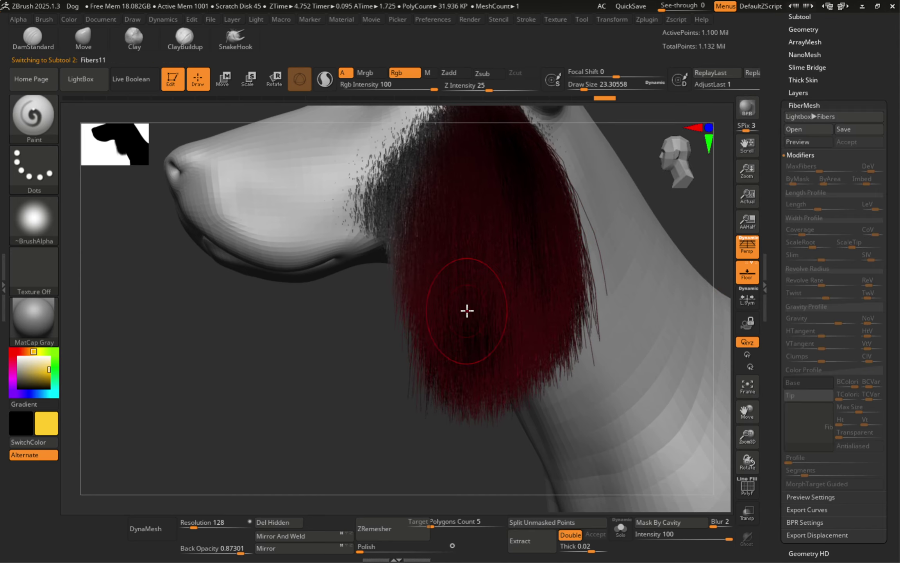
- Turn off polypaint on the Fibers11 subtool and set the active color to white
{"action": "mouse_move", "coordinate": [466, 310]}
{"action": "right_mouse_down"}
{"action": "mouse_move", "coordinate": [454, 251]}
{"action": "mouse_move", "coordinate": [429, 240]}
{"action": "mouse_move", "coordinate": [454, 310]}
{"action": "mouse_move", "coordinate": [424, 342]}
{"action": "mouse_move", "coordinate": [506, 349]}
{"action": "mouse_move", "coordinate": [508, 313]}
{"action": "mouse_move", "coordinate": [459, 308]}
{"action": "mouse_move", "coordinate": [492, 324]}
{"action": "mouse_move", "coordinate": [559, 323]}
{"action": "right_mouse_up"}
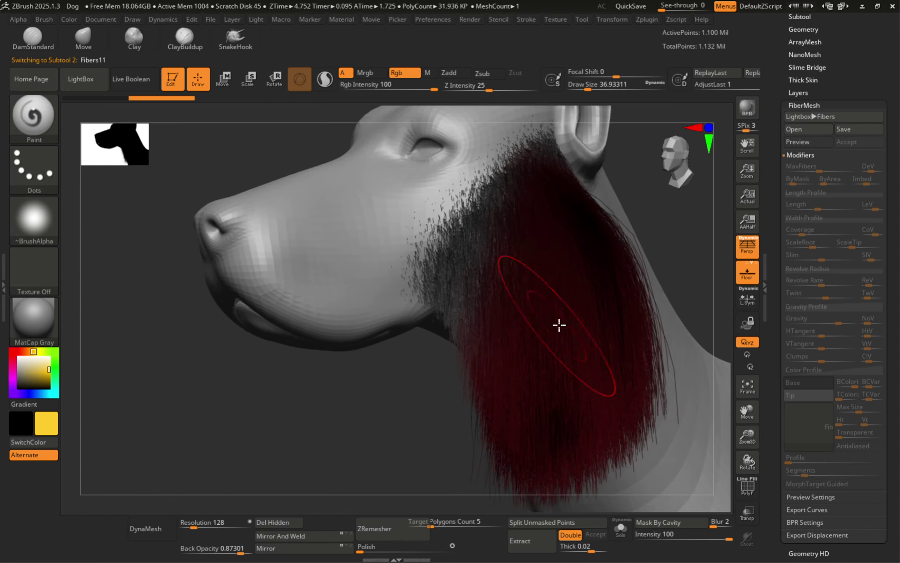
{"action": "left_click_drag", "start_coordinate": [847, 56], "coordinate": [826, 157]}
{"action": "left_click", "coordinate": [802, 123]}
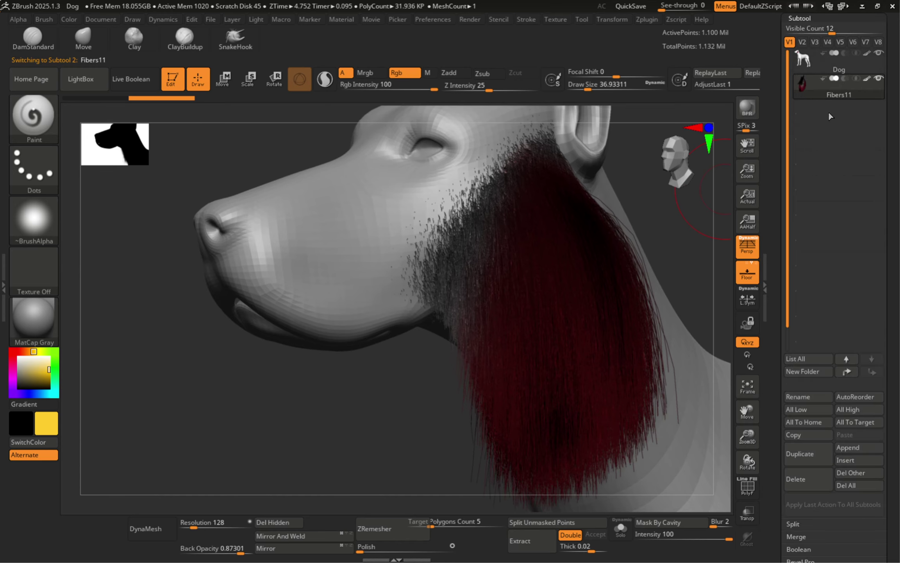
{"action": "left_click", "coordinate": [866, 80]}
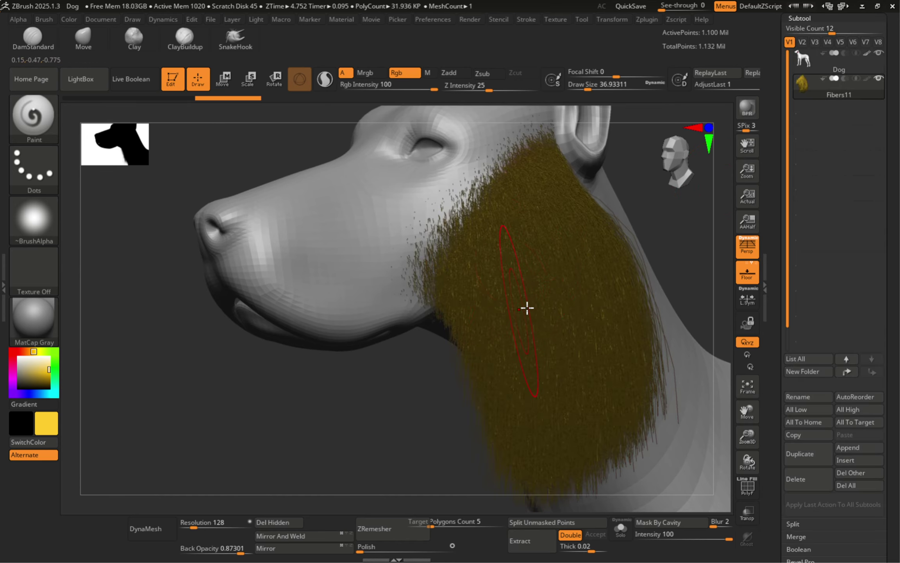
{"action": "right_click_drag", "start_coordinate": [527, 308], "coordinate": [563, 309]}
{"action": "left_click", "coordinate": [41, 395]}
{"action": "left_click_drag", "start_coordinate": [11, 324], "coordinate": [11, 322]}
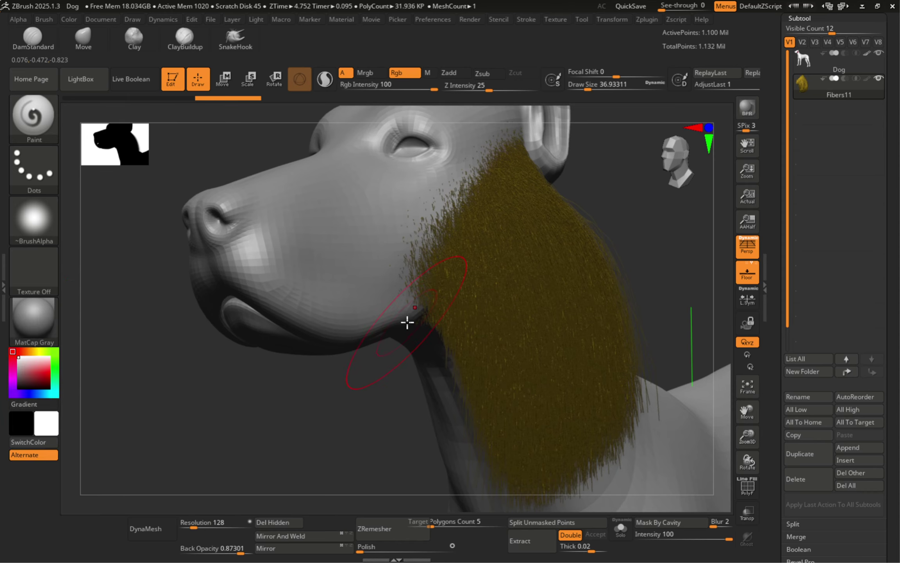
- Turn on PolyFrame display for the cheek fibers and reduce the draw size to about 25
{"action": "right_click_drag", "start_coordinate": [477, 322], "coordinate": [494, 326]}
{"action": "right_click_drag", "start_coordinate": [429, 310], "coordinate": [375, 300], "text": "alt"}
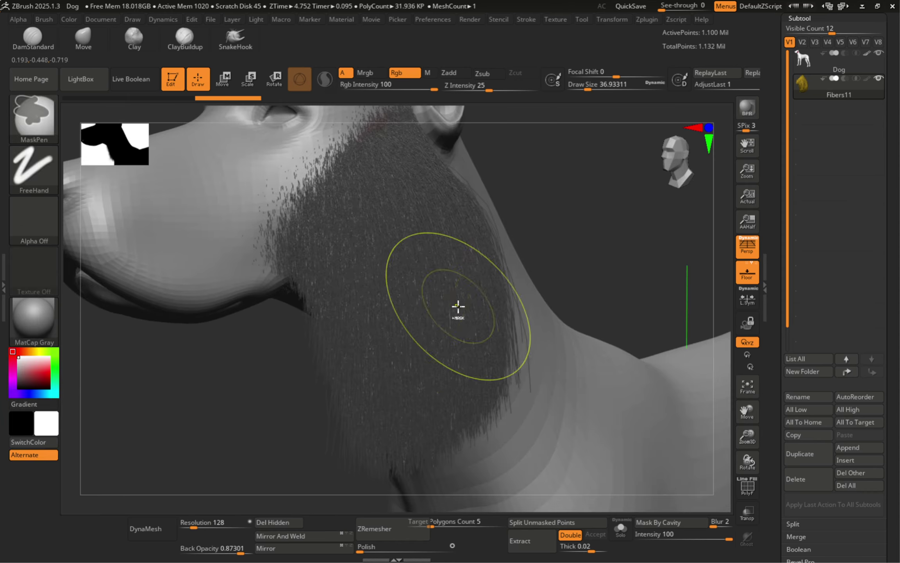
{"action": "right_click_drag", "start_coordinate": [458, 309], "coordinate": [404, 311], "text": "ctrl"}
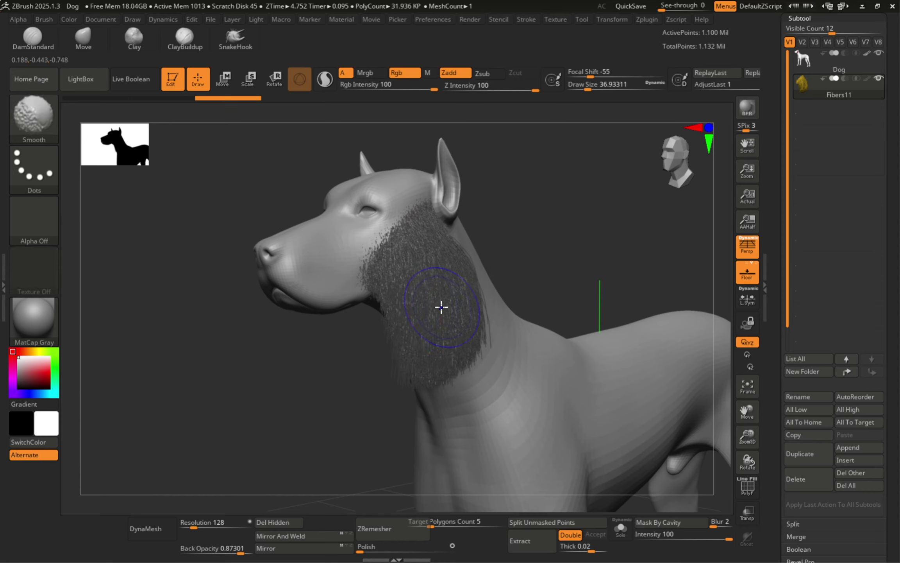
{"action": "key", "text": "shift+f"}
{"action": "right_click_drag", "start_coordinate": [408, 296], "coordinate": [432, 305], "text": "ctrl"}
{"action": "key", "text": "s"}
{"action": "left_click_drag", "start_coordinate": [432, 306], "coordinate": [430, 306]}
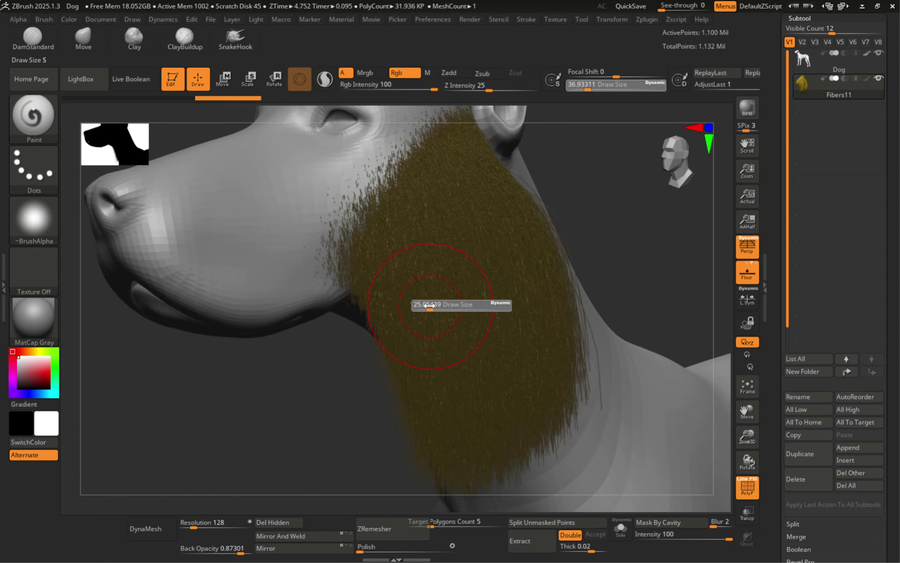
{"action": "left_click", "coordinate": [429, 307]}
{"action": "mouse_move", "coordinate": [392, 267]}
{"action": "right_mouse_down"}
{"action": "mouse_move", "coordinate": [408, 263]}
{"action": "mouse_move", "coordinate": [416, 281]}
{"action": "right_mouse_up"}
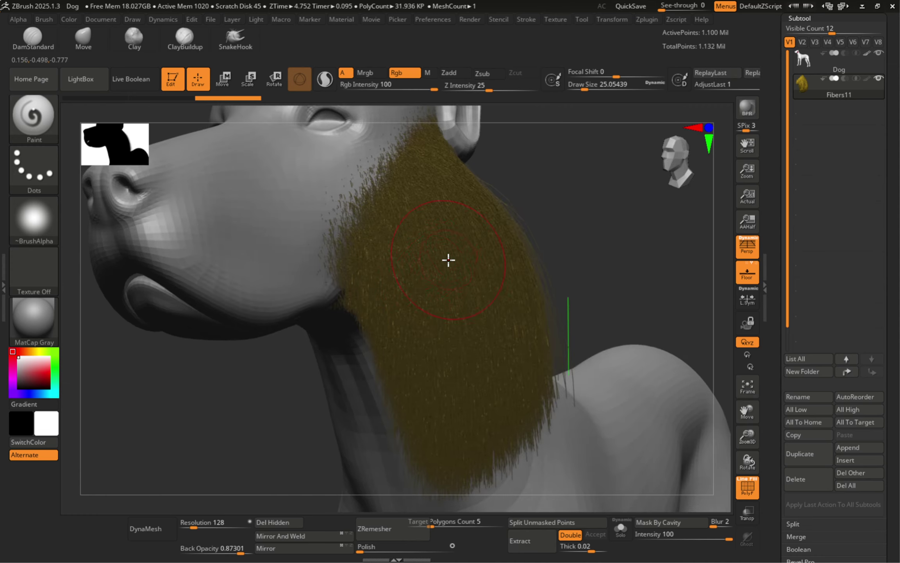
- Reduce the draw size to about 11.7 and mask a vertical strip along the front of the cheek fibers
{"action": "mouse_move", "coordinate": [448, 251]}
{"action": "right_mouse_down", "text": "ctrl"}
{"action": "mouse_move", "coordinate": [399, 254]}
{"action": "mouse_move", "coordinate": [451, 255]}
{"action": "right_mouse_up", "text": "ctrl"}
{"action": "mouse_move", "coordinate": [451, 255]}
{"action": "right_mouse_down", "text": "alt"}
{"action": "mouse_move", "coordinate": [424, 278]}
{"action": "mouse_move", "coordinate": [408, 261]}
{"action": "mouse_move", "coordinate": [370, 261]}
{"action": "right_mouse_up", "text": "alt"}
{"action": "key", "text": "s"}
{"action": "left_click", "coordinate": [424, 289]}
{"action": "key", "text": "s"}
{"action": "left_click", "coordinate": [391, 262]}
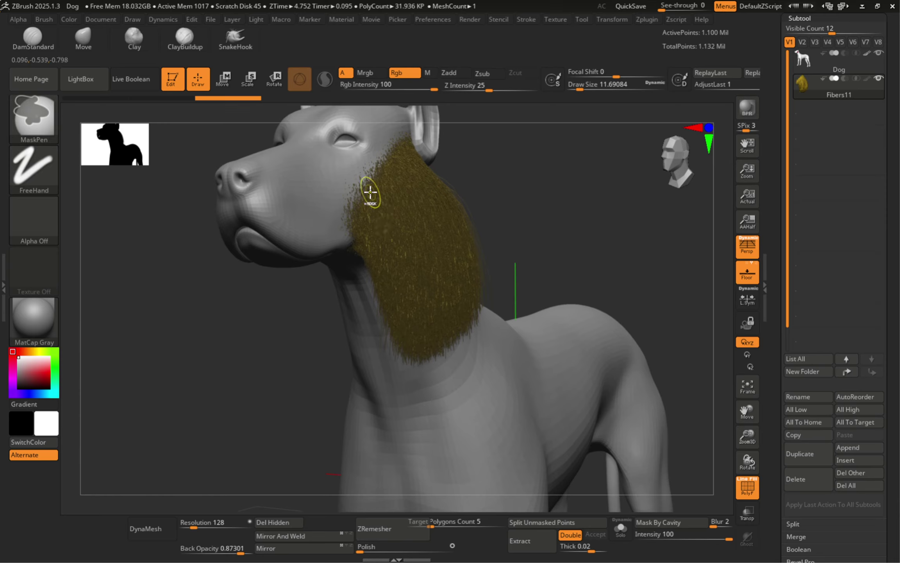
{"action": "left_click_drag", "start_coordinate": [366, 184], "coordinate": [386, 250], "text": "ctrl"}
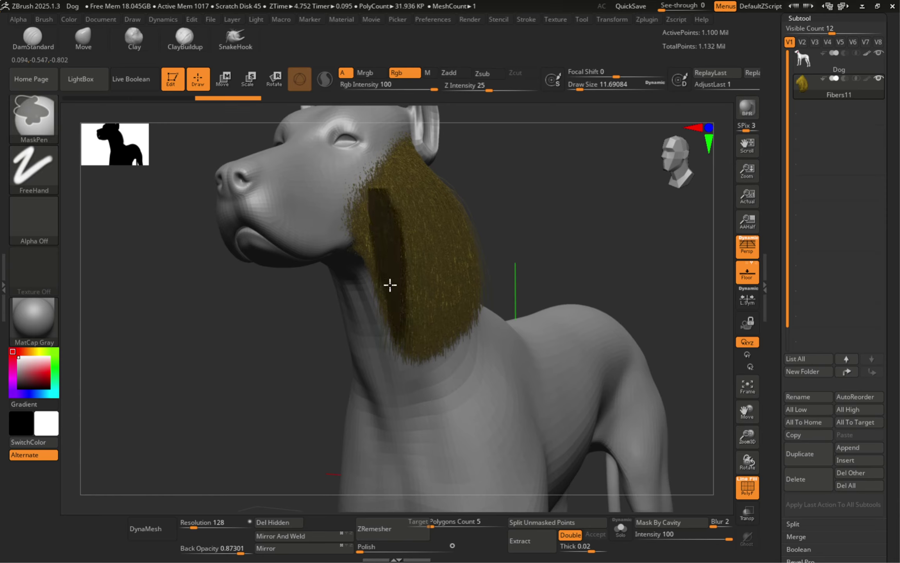
{"action": "left_click_drag", "start_coordinate": [368, 174], "coordinate": [371, 191], "text": "ctrl"}
{"action": "mouse_move", "coordinate": [380, 200]}
{"action": "right_mouse_down"}
{"action": "mouse_move", "coordinate": [389, 203]}
{"action": "mouse_move", "coordinate": [374, 203]}
{"action": "mouse_move", "coordinate": [389, 193]}
{"action": "mouse_move", "coordinate": [396, 209]}
{"action": "mouse_move", "coordinate": [362, 191]}
{"action": "right_mouse_up"}
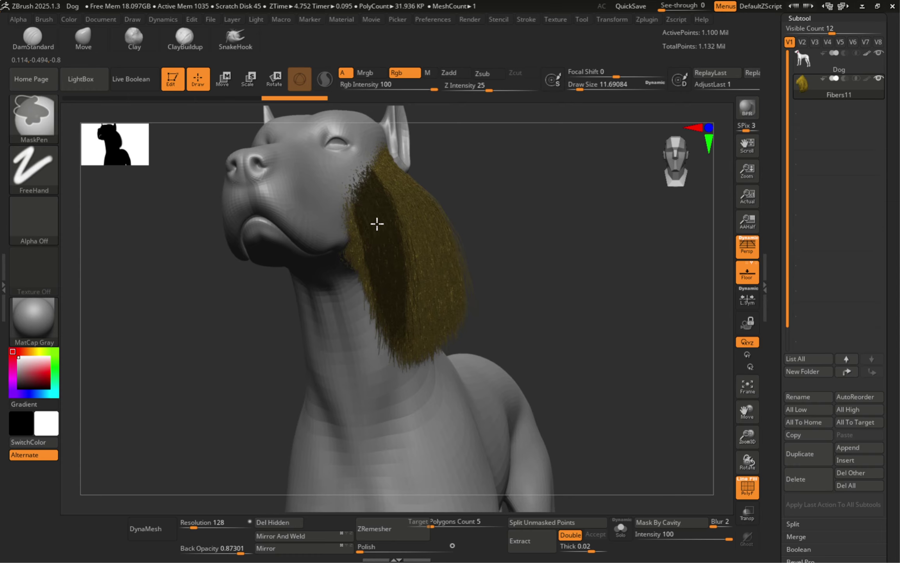
- Turn the masked strip of fibers into its own polygroup with Group Masked
{"action": "mouse_move", "coordinate": [393, 291]}
{"action": "right_mouse_down", "text": "ctrl"}
{"action": "mouse_move", "coordinate": [392, 281]}
{"action": "mouse_move", "coordinate": [499, 280]}
{"action": "mouse_move", "coordinate": [370, 225]}
{"action": "right_mouse_up", "text": "ctrl"}
{"action": "right_click_drag", "start_coordinate": [385, 314], "coordinate": [376, 308], "text": "alt"}
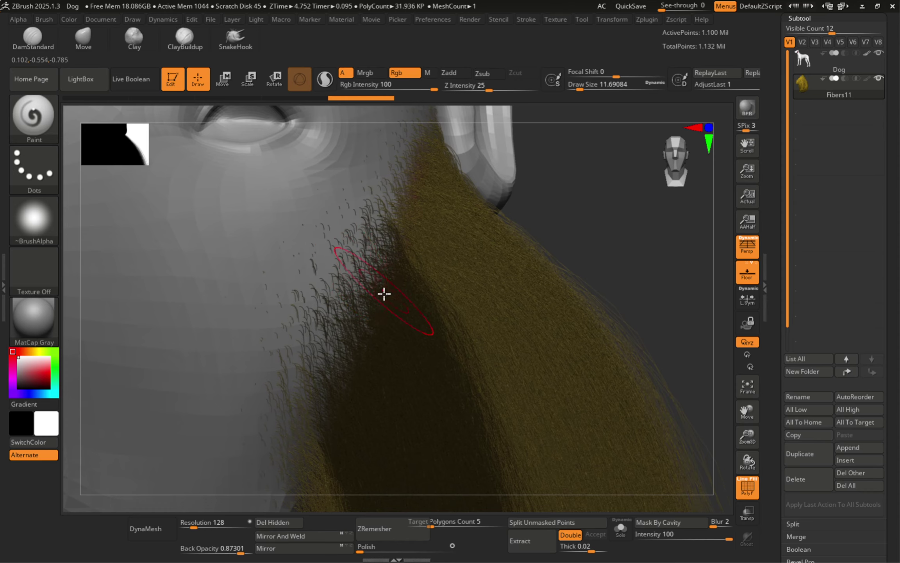
{"action": "right_click_drag", "start_coordinate": [433, 354], "coordinate": [395, 291], "text": "alt"}
{"action": "right_click_drag", "start_coordinate": [396, 291], "coordinate": [337, 286], "text": "ctrl"}
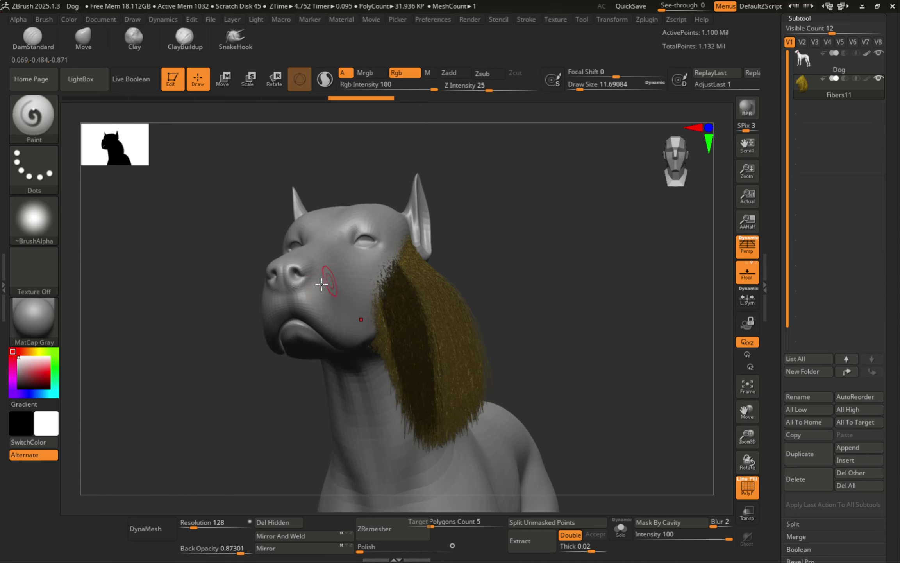
{"action": "right_click_drag", "start_coordinate": [335, 298], "coordinate": [283, 290], "text": "ctrl"}
{"action": "right_click_drag", "start_coordinate": [416, 310], "coordinate": [412, 255]}
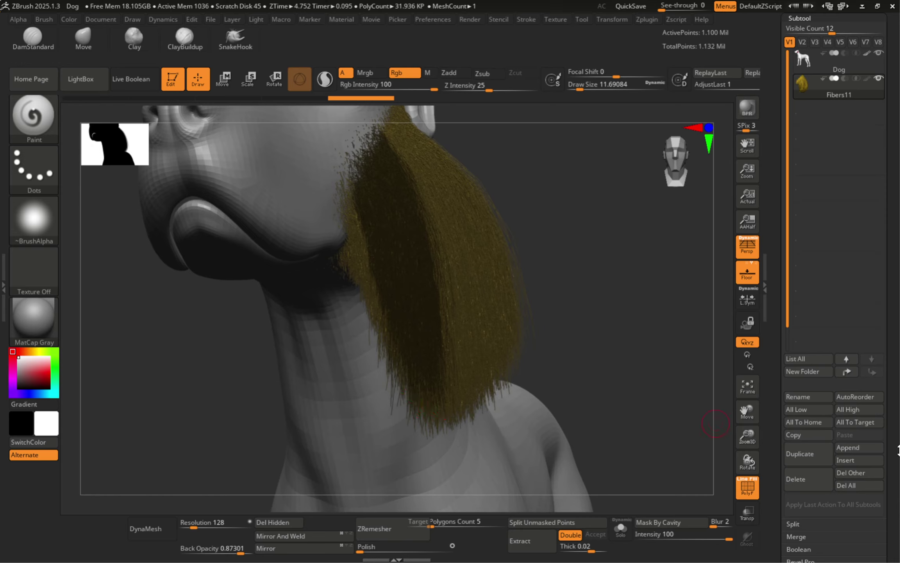
{"action": "left_click_drag", "start_coordinate": [894, 459], "coordinate": [897, 354]}
{"action": "left_click_drag", "start_coordinate": [854, 395], "coordinate": [859, 356]}
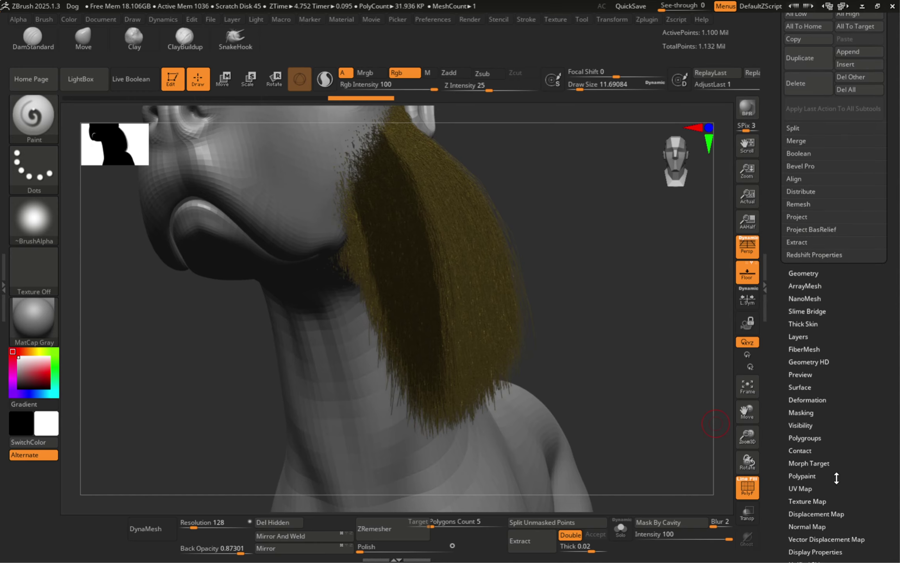
{"action": "left_click", "coordinate": [818, 438]}
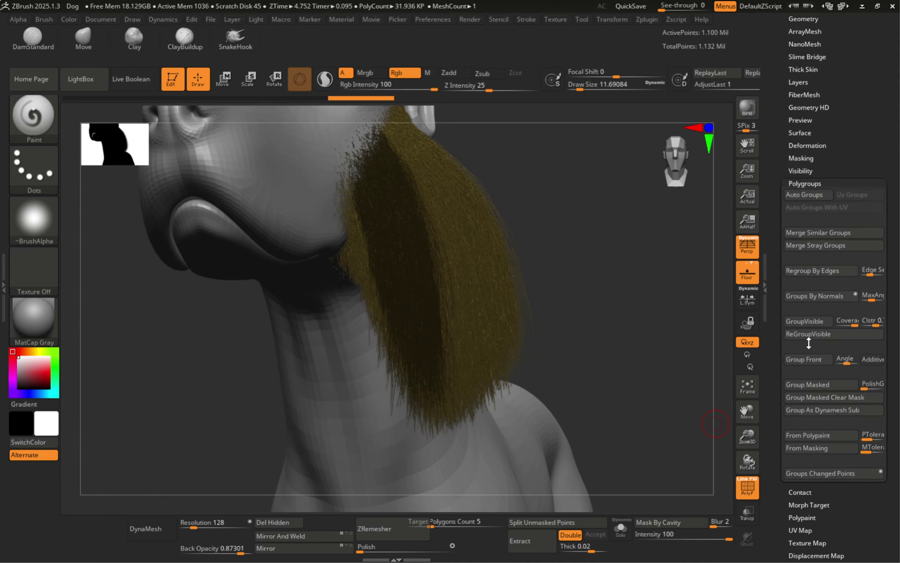
{"action": "left_click", "coordinate": [813, 382]}
- Isolate the front strip's polygroup, hiding the rest of the cheek fibers
{"action": "right_click_drag", "start_coordinate": [413, 222], "coordinate": [397, 192]}
{"action": "right_click_drag", "start_coordinate": [413, 227], "coordinate": [404, 241], "text": "shift"}
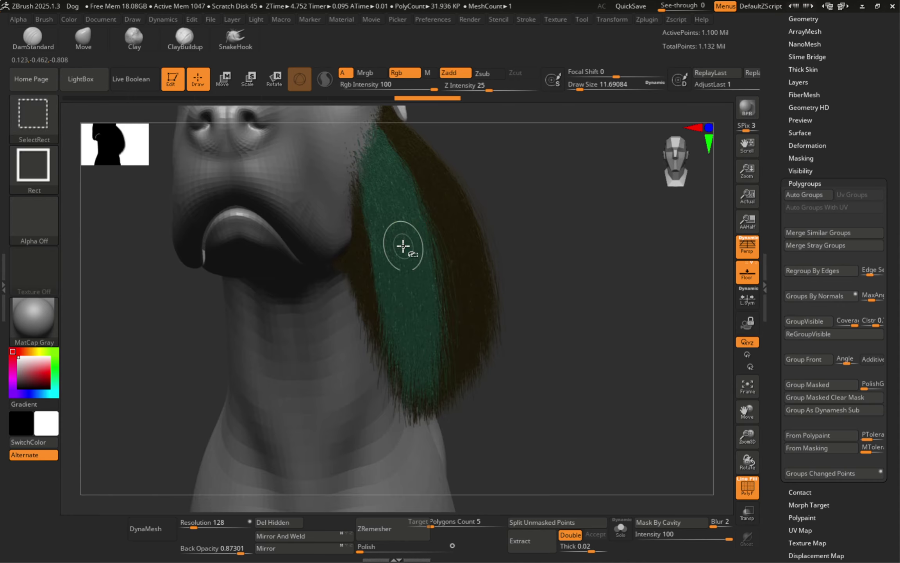
{"action": "left_click", "coordinate": [405, 244], "text": "ctrl+shift"}
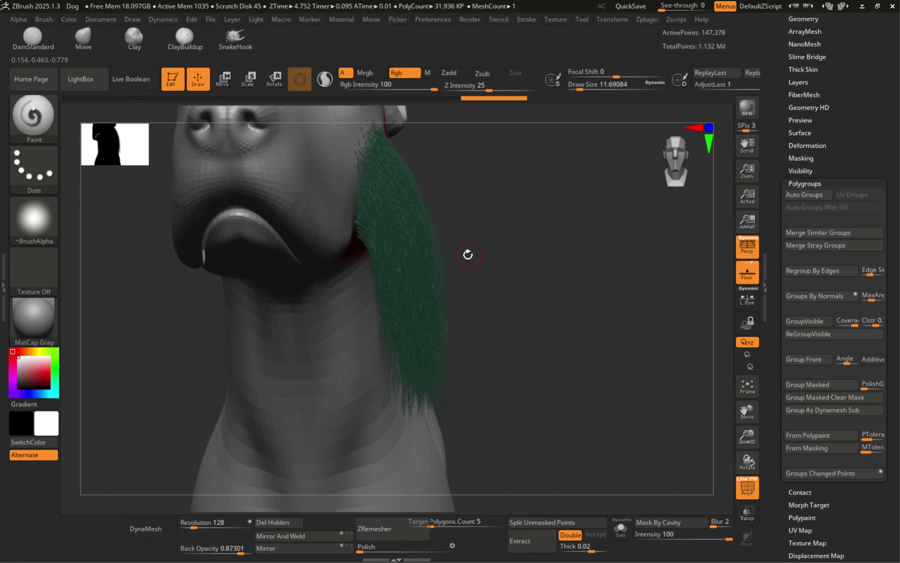
{"action": "mouse_move", "coordinate": [468, 255]}
{"action": "right_mouse_down"}
{"action": "mouse_move", "coordinate": [413, 259]}
{"action": "mouse_move", "coordinate": [452, 257]}
{"action": "mouse_move", "coordinate": [420, 291]}
{"action": "mouse_move", "coordinate": [356, 289]}
{"action": "mouse_move", "coordinate": [395, 289]}
{"action": "mouse_move", "coordinate": [406, 273]}
{"action": "mouse_move", "coordinate": [442, 279]}
{"action": "mouse_move", "coordinate": [360, 274]}
{"action": "mouse_move", "coordinate": [401, 225]}
{"action": "right_mouse_up"}
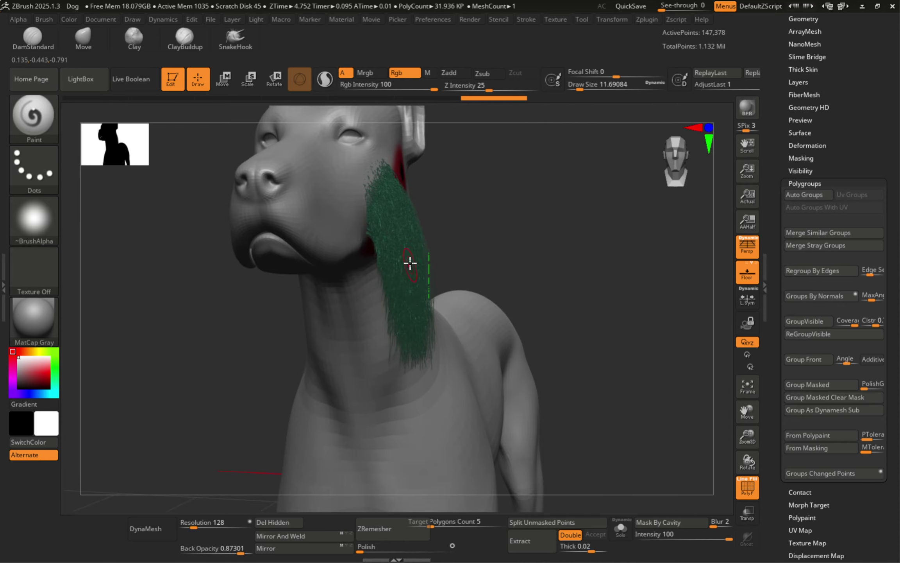
- Choose the GroomHairToss brush and comb the isolated fibers backward, forward and downward from the side
{"action": "key", "text": "b"}
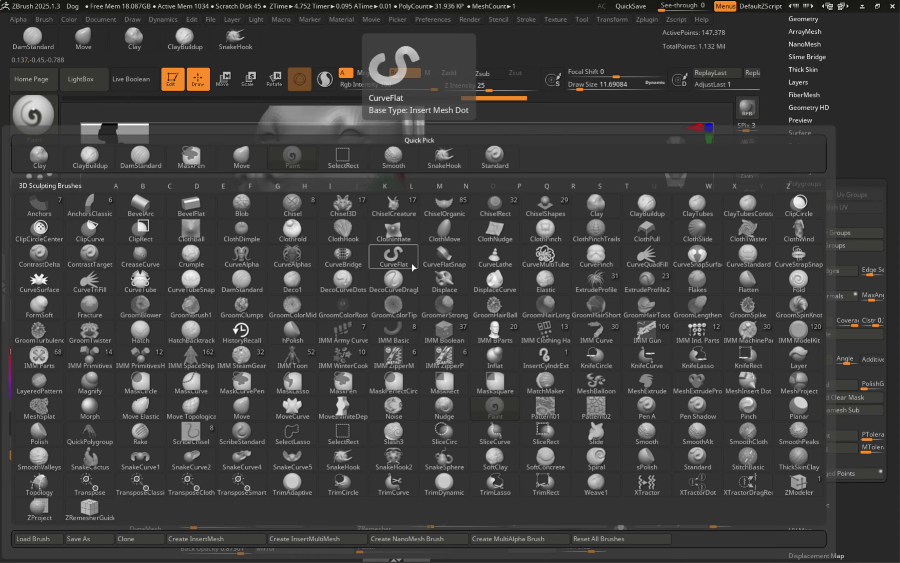
{"action": "key", "text": "g"}
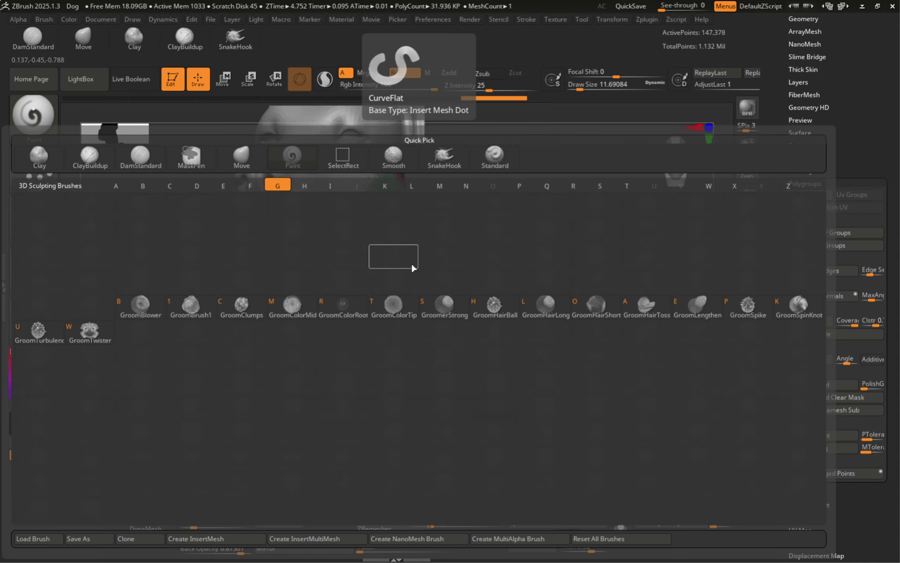
{"action": "left_click", "coordinate": [644, 306]}
{"action": "mouse_move", "coordinate": [405, 262]}
{"action": "left_mouse_down"}
{"action": "mouse_move", "coordinate": [410, 289]}
{"action": "mouse_move", "coordinate": [488, 380]}
{"action": "mouse_move", "coordinate": [532, 324]}
{"action": "mouse_move", "coordinate": [518, 305]}
{"action": "left_mouse_up"}
{"action": "mouse_move", "coordinate": [394, 232]}
{"action": "left_mouse_down"}
{"action": "mouse_move", "coordinate": [401, 275]}
{"action": "mouse_move", "coordinate": [494, 369]}
{"action": "mouse_move", "coordinate": [565, 334]}
{"action": "left_mouse_up"}
{"action": "right_click_drag", "start_coordinate": [446, 289], "coordinate": [386, 291]}
{"action": "mouse_move", "coordinate": [448, 244]}
{"action": "left_mouse_down"}
{"action": "mouse_move", "coordinate": [375, 292]}
{"action": "mouse_move", "coordinate": [265, 255]}
{"action": "mouse_move", "coordinate": [270, 233]}
{"action": "left_mouse_up"}
{"action": "mouse_move", "coordinate": [442, 218]}
{"action": "left_mouse_down"}
{"action": "mouse_move", "coordinate": [418, 240]}
{"action": "mouse_move", "coordinate": [417, 379]}
{"action": "left_mouse_up"}
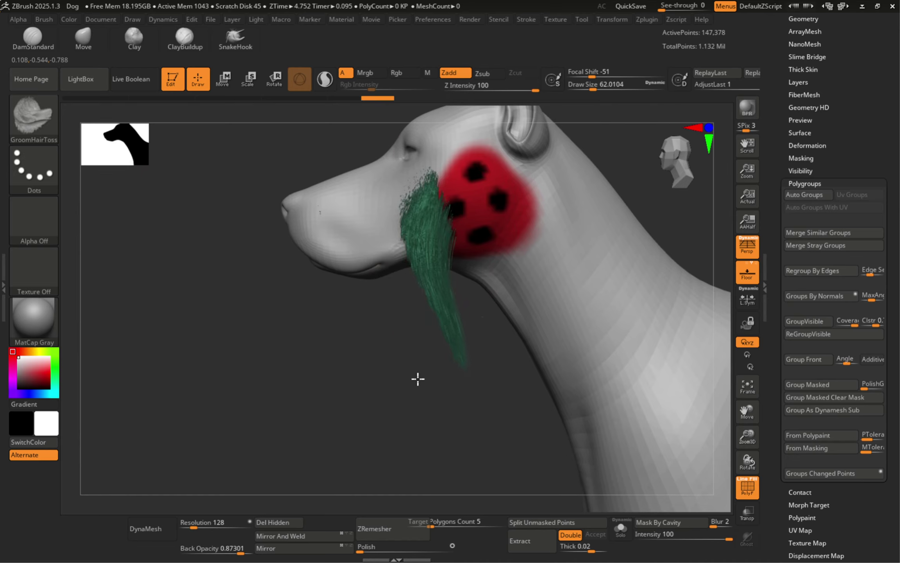
- Comb the isolated fibers outward and downward beside the dog's neck, working from the front
{"action": "right_click_drag", "start_coordinate": [412, 327], "coordinate": [418, 257]}
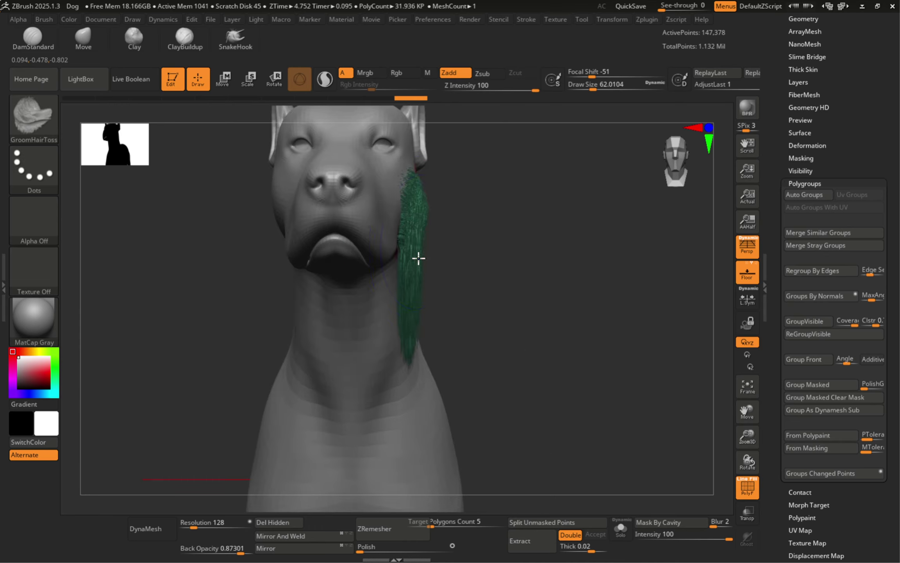
{"action": "left_click_drag", "start_coordinate": [413, 223], "coordinate": [434, 329]}
{"action": "left_click_drag", "start_coordinate": [492, 387], "coordinate": [494, 384]}
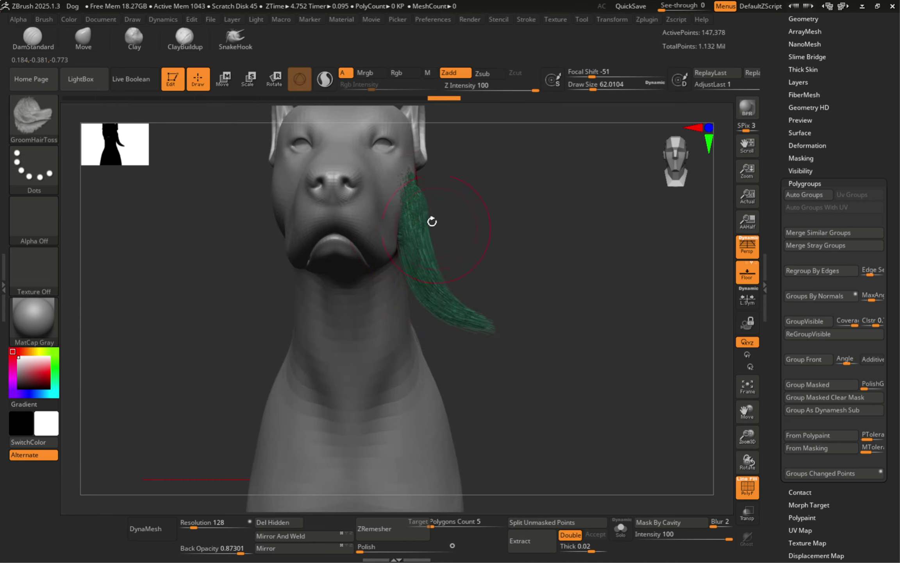
{"action": "left_click_drag", "start_coordinate": [411, 205], "coordinate": [419, 211]}
{"action": "left_click_drag", "start_coordinate": [446, 410], "coordinate": [446, 412]}
{"action": "right_click_drag", "start_coordinate": [404, 251], "coordinate": [621, 276], "text": "ctrl"}
{"action": "mouse_move", "coordinate": [361, 209]}
{"action": "right_mouse_down"}
{"action": "mouse_move", "coordinate": [367, 184]}
{"action": "mouse_move", "coordinate": [358, 179]}
{"action": "mouse_move", "coordinate": [424, 225]}
{"action": "mouse_move", "coordinate": [468, 275]}
{"action": "right_mouse_up"}
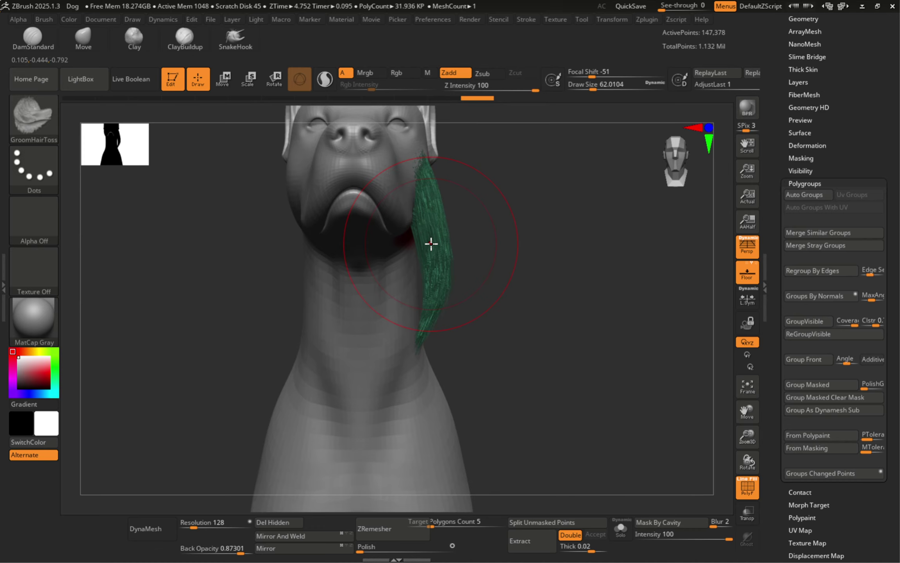
- Increase the draw size to about 104 and try to sweep the fibers inward under the dog's chin
{"action": "key", "text": "s"}
{"action": "mouse_move", "coordinate": [431, 244]}
{"action": "left_mouse_down"}
{"action": "mouse_move", "coordinate": [414, 317]}
{"action": "mouse_move", "coordinate": [363, 327]}
{"action": "mouse_move", "coordinate": [322, 319]}
{"action": "left_mouse_up"}
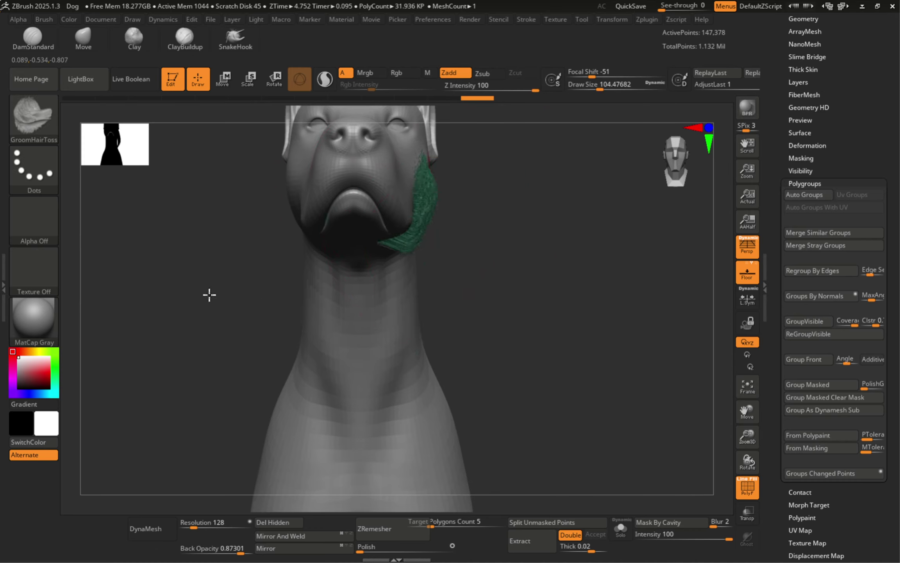
{"action": "right_click_drag", "start_coordinate": [436, 318], "coordinate": [384, 249], "text": "ctrl"}
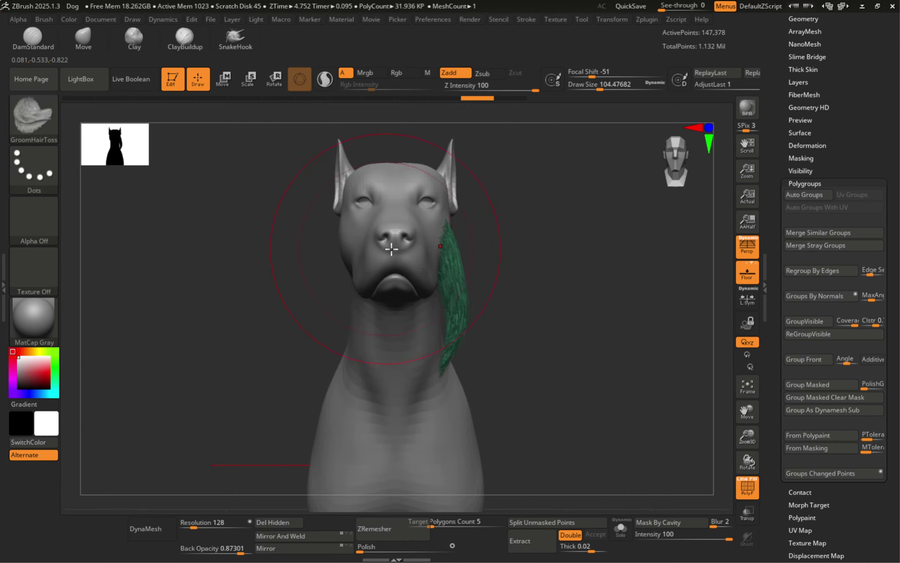
- Set the GroomHairToss brush's FiberMesh Front Collision Tolerance to 10
{"action": "right_click_drag", "start_coordinate": [463, 246], "coordinate": [402, 237], "text": "ctrl"}
{"action": "left_click", "coordinate": [44, 19]}
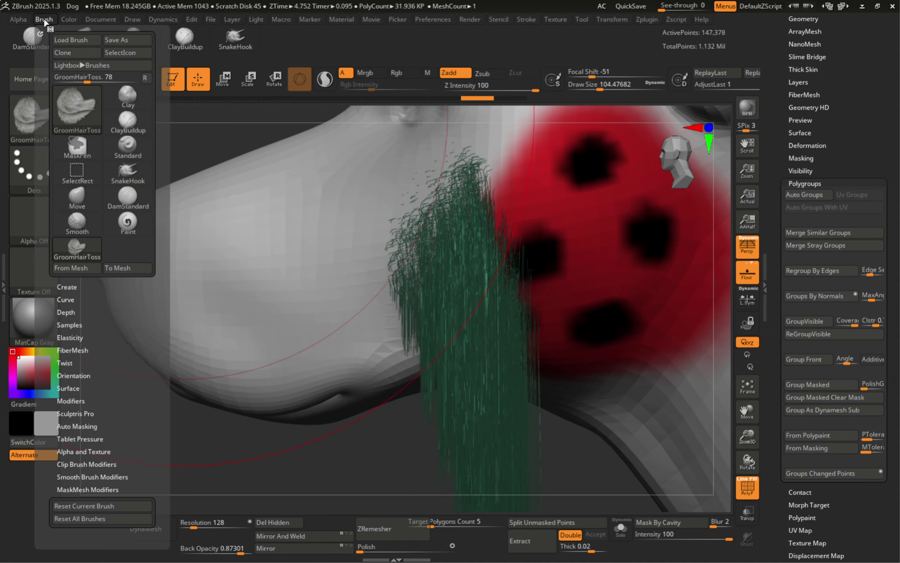
{"action": "left_click", "coordinate": [75, 348]}
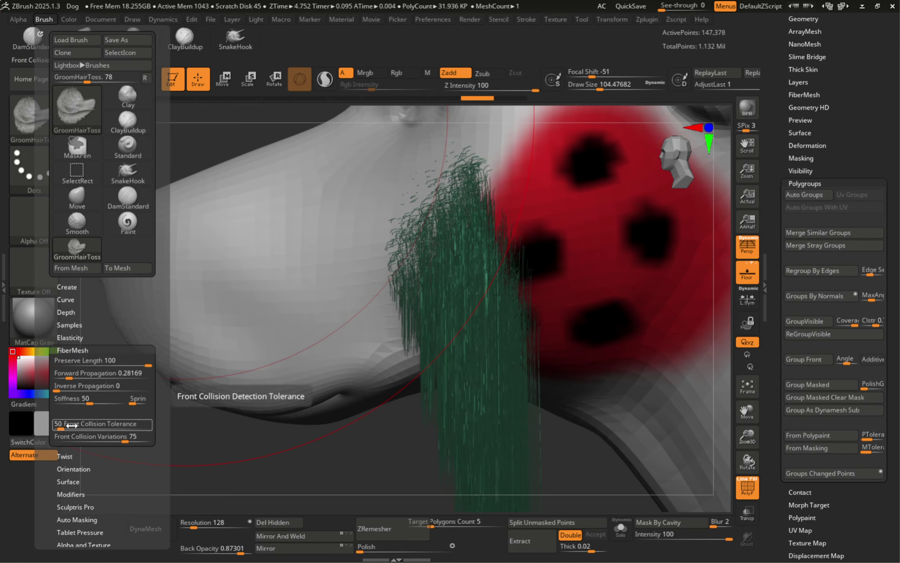
{"action": "key", "text": "ctrl"}
{"action": "left_click_drag", "start_coordinate": [60, 427], "coordinate": [62, 427]}
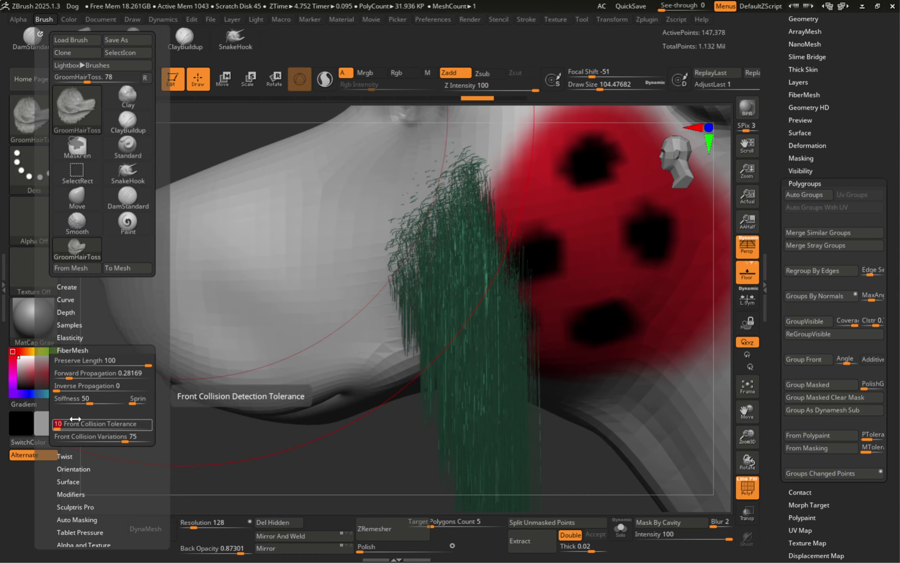
{"action": "key", "text": "Return"}
- Comb the isolated fiber strip down and back toward the neck with long GroomHairToss strokes
{"action": "mouse_move", "coordinate": [573, 286]}
{"action": "right_mouse_down", "text": "ctrl"}
{"action": "mouse_move", "coordinate": [432, 301]}
{"action": "mouse_move", "coordinate": [534, 315]}
{"action": "mouse_move", "coordinate": [548, 295]}
{"action": "mouse_move", "coordinate": [526, 244]}
{"action": "mouse_move", "coordinate": [502, 243]}
{"action": "right_mouse_up", "text": "ctrl"}
{"action": "mouse_move", "coordinate": [490, 241]}
{"action": "left_mouse_down"}
{"action": "mouse_move", "coordinate": [508, 309]}
{"action": "mouse_move", "coordinate": [510, 425]}
{"action": "left_mouse_up"}
{"action": "mouse_move", "coordinate": [551, 343]}
{"action": "right_mouse_down", "text": "ctrl"}
{"action": "mouse_move", "coordinate": [570, 334]}
{"action": "mouse_move", "coordinate": [546, 251]}
{"action": "mouse_move", "coordinate": [541, 268]}
{"action": "mouse_move", "coordinate": [506, 272]}
{"action": "mouse_move", "coordinate": [546, 271]}
{"action": "right_mouse_up", "text": "ctrl"}
{"action": "mouse_move", "coordinate": [478, 252]}
{"action": "right_mouse_down", "text": "ctrl"}
{"action": "mouse_move", "coordinate": [493, 292]}
{"action": "mouse_move", "coordinate": [439, 259]}
{"action": "mouse_move", "coordinate": [453, 236]}
{"action": "right_mouse_up", "text": "ctrl"}
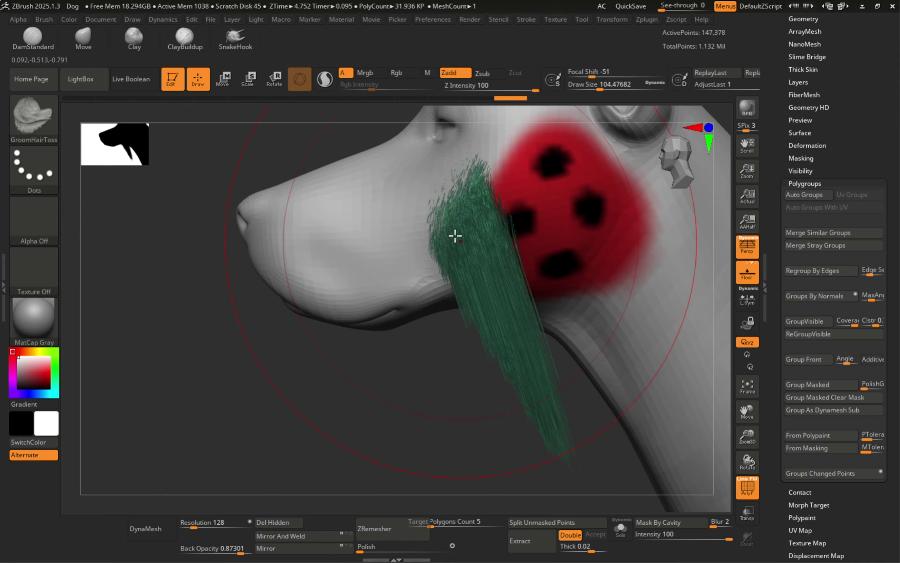
{"action": "mouse_move", "coordinate": [464, 236]}
{"action": "left_mouse_down"}
{"action": "mouse_move", "coordinate": [504, 270]}
{"action": "mouse_move", "coordinate": [524, 443]}
{"action": "left_mouse_up"}
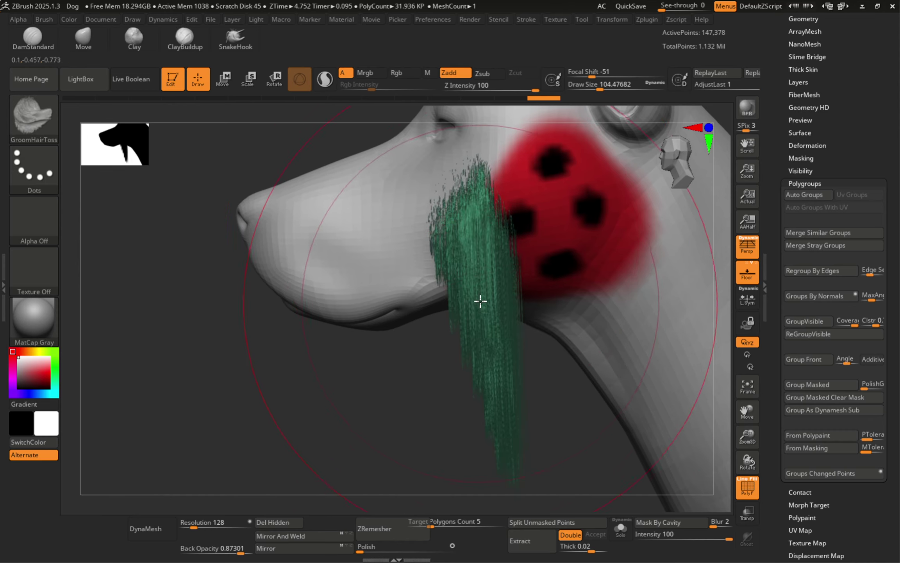
{"action": "mouse_move", "coordinate": [480, 301]}
{"action": "right_mouse_down"}
{"action": "mouse_move", "coordinate": [520, 282]}
{"action": "mouse_move", "coordinate": [446, 195]}
{"action": "right_mouse_up"}
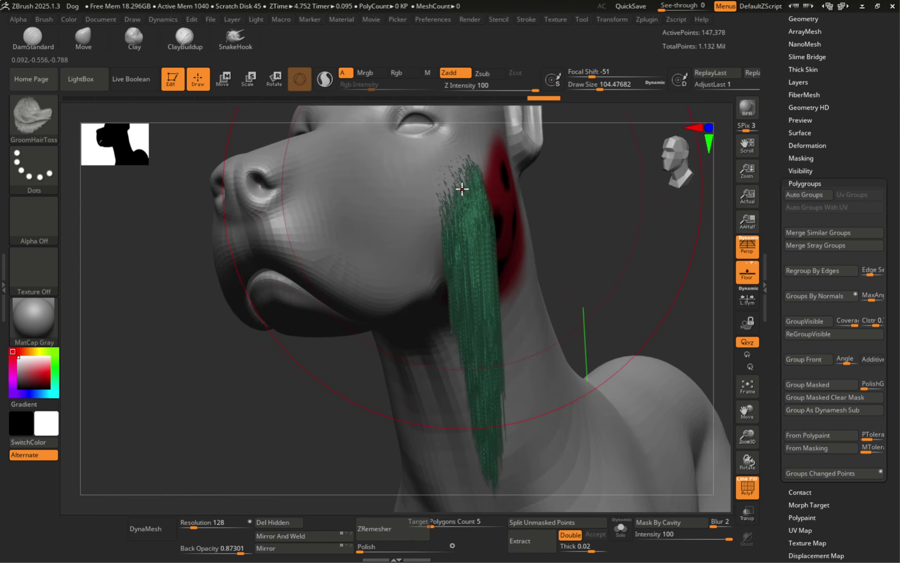
{"action": "mouse_move", "coordinate": [462, 189]}
{"action": "left_mouse_down"}
{"action": "mouse_move", "coordinate": [504, 261]}
{"action": "mouse_move", "coordinate": [531, 442]}
{"action": "left_mouse_up"}
- Reduce the draw size to about 62 while combing the green fiber strip downward beside the neck
{"action": "key", "text": "s"}
{"action": "left_click_drag", "start_coordinate": [483, 279], "coordinate": [474, 280]}
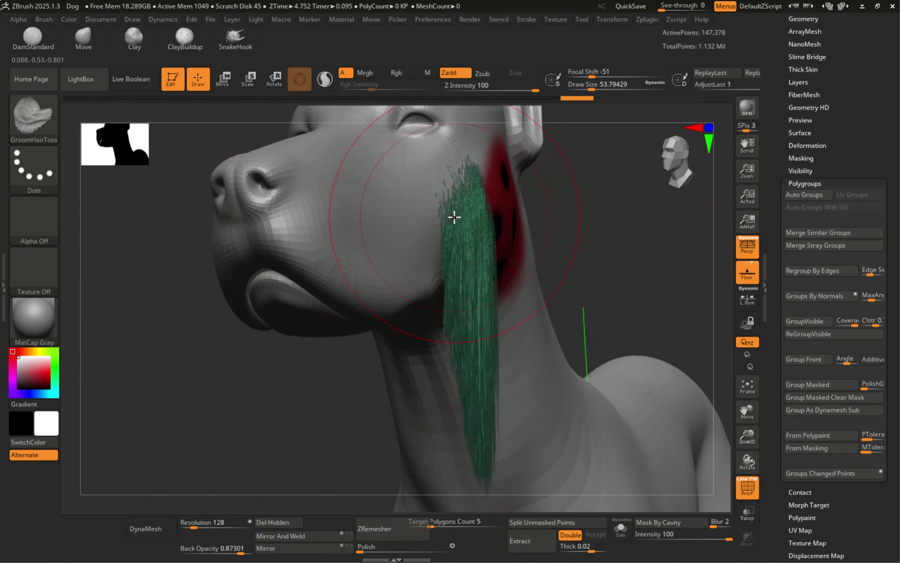
{"action": "key", "text": "s"}
{"action": "left_click_drag", "start_coordinate": [457, 239], "coordinate": [459, 239]}
- Switch to the Move brush and set its FiberMesh Preserve Length to 100 and Front Collision Tolerance to 10
{"action": "key", "text": "b"}
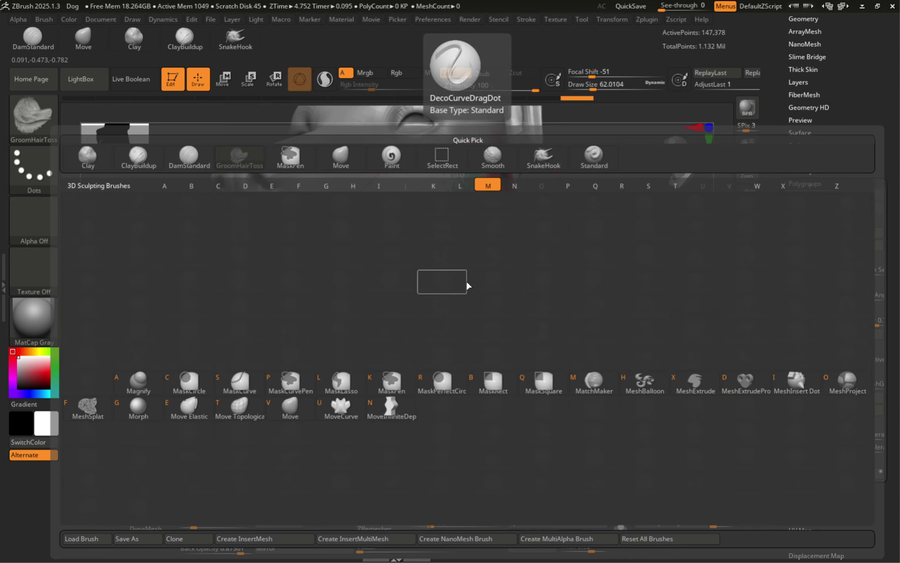
{"action": "key", "text": "m"}
{"action": "key", "text": "v"}
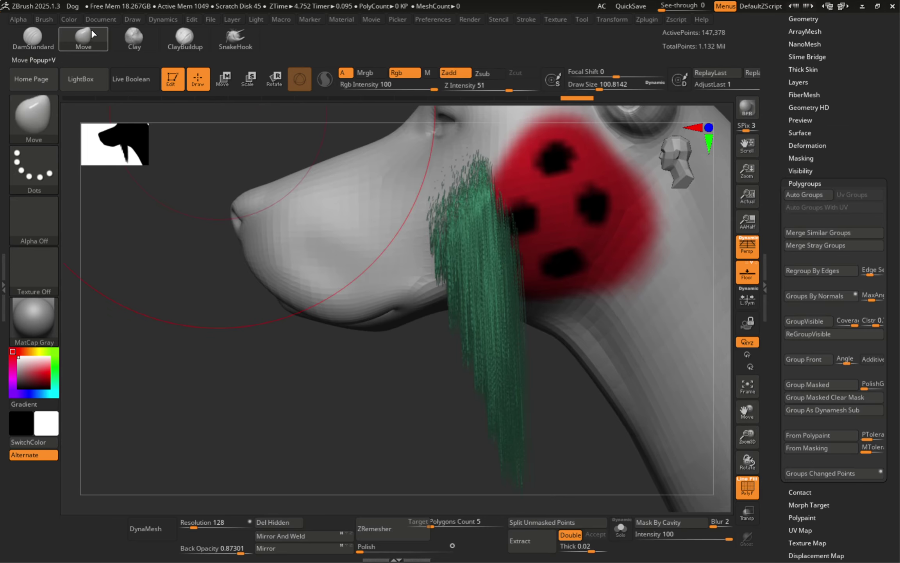
{"action": "left_click", "coordinate": [45, 20]}
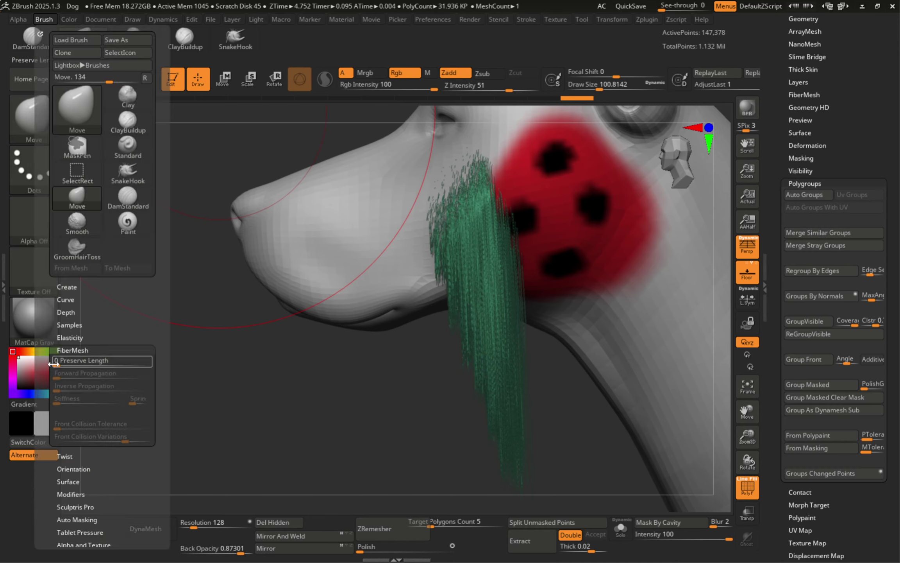
{"action": "left_click_drag", "start_coordinate": [57, 364], "coordinate": [85, 364]}
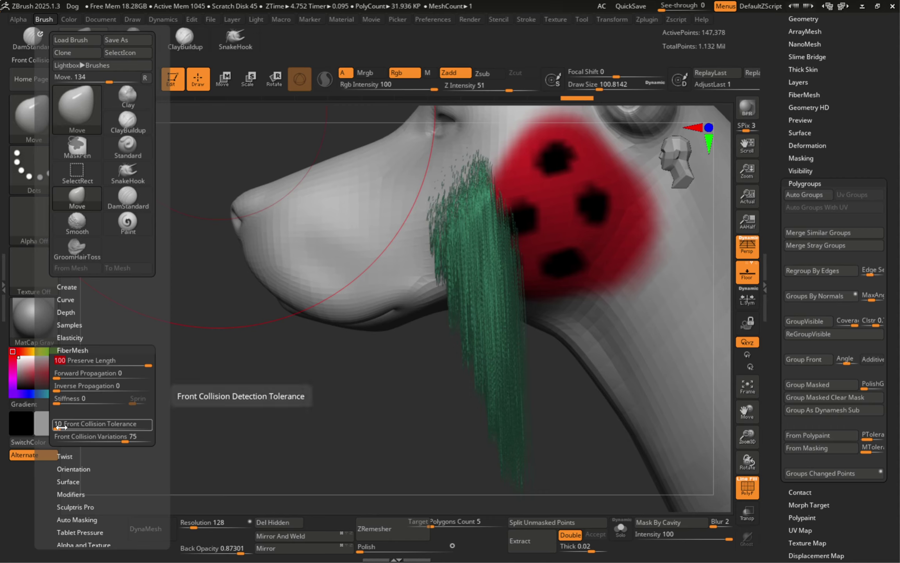
- Bend the green fiber strip back along the dog's jaw and neck with the Move brush, working from several angles
{"action": "mouse_move", "coordinate": [488, 237]}
{"action": "right_mouse_down"}
{"action": "mouse_move", "coordinate": [516, 237]}
{"action": "mouse_move", "coordinate": [463, 222]}
{"action": "right_mouse_up"}
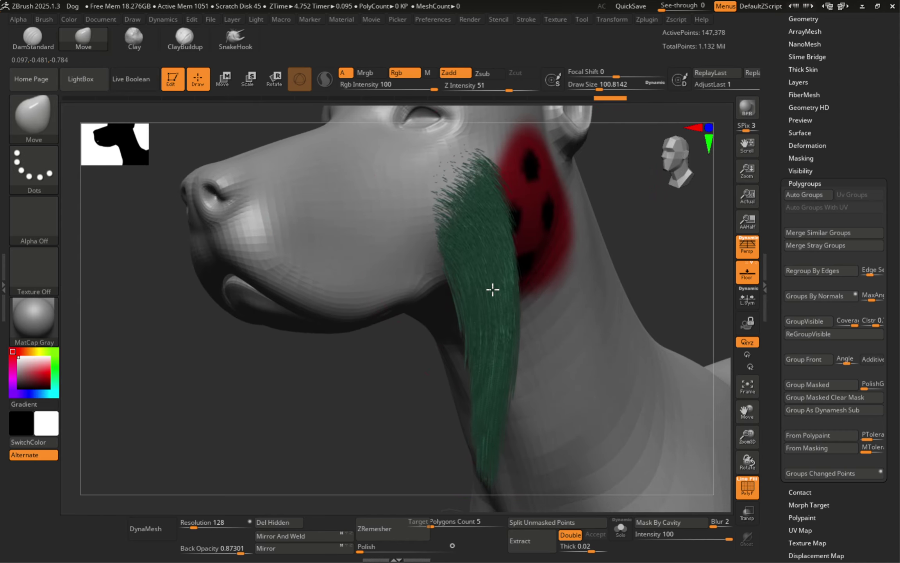
{"action": "right_click_drag", "start_coordinate": [498, 290], "coordinate": [486, 281]}
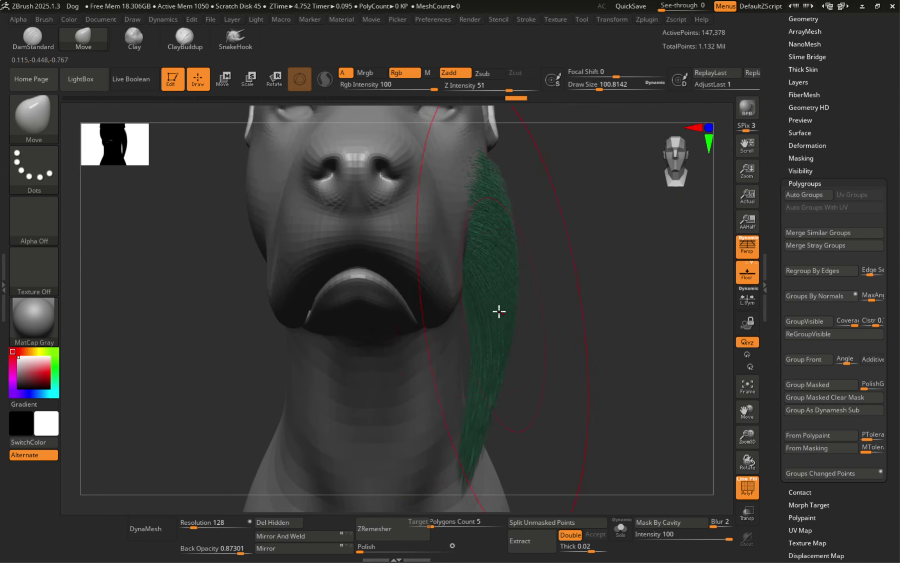
{"action": "right_click_drag", "start_coordinate": [498, 312], "coordinate": [555, 311]}
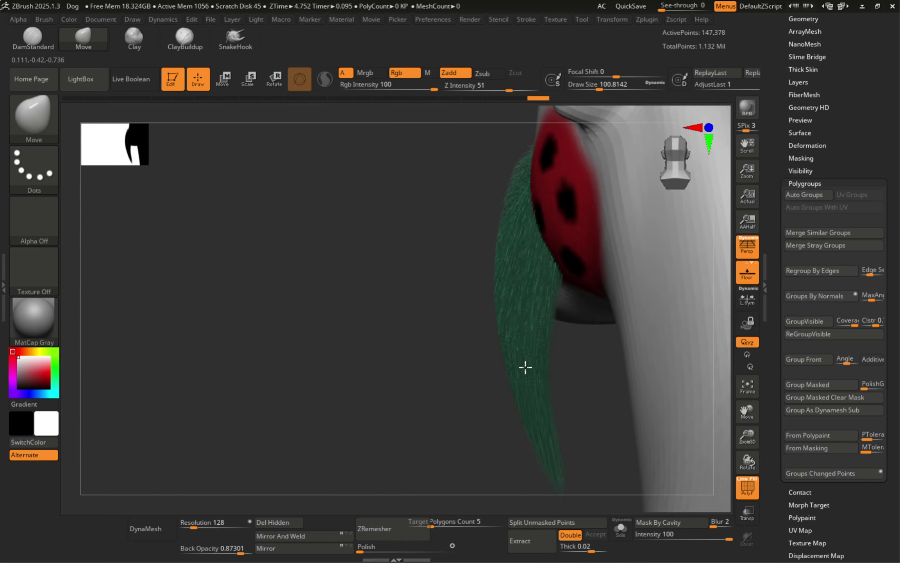
{"action": "right_click_drag", "start_coordinate": [535, 358], "coordinate": [561, 321]}
{"action": "left_click_drag", "start_coordinate": [480, 261], "coordinate": [470, 247]}
{"action": "left_click_drag", "start_coordinate": [545, 282], "coordinate": [534, 285]}
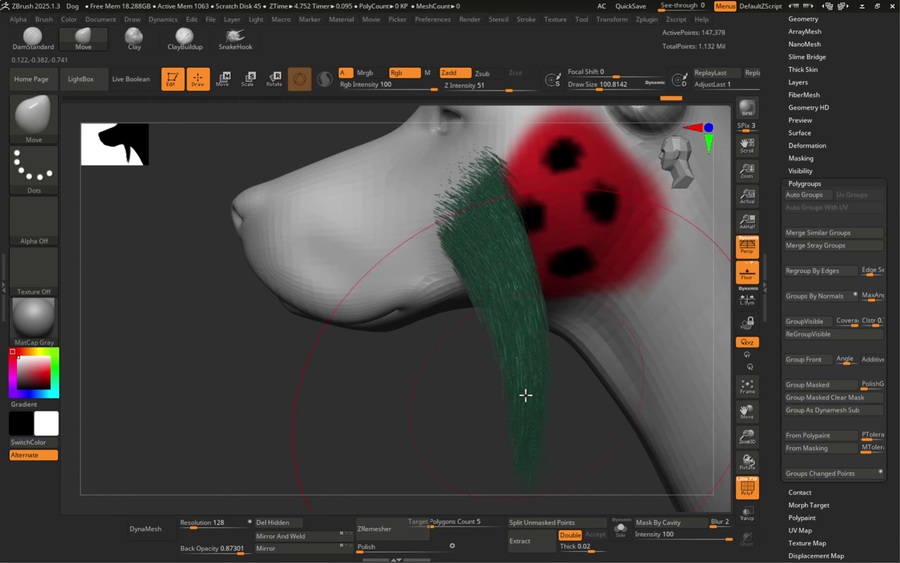
- Gather the green strip into a tapered point down the neck with the GroomSpike brush at a draw size of about 56
{"action": "key", "text": "b"}
{"action": "key", "text": "g"}
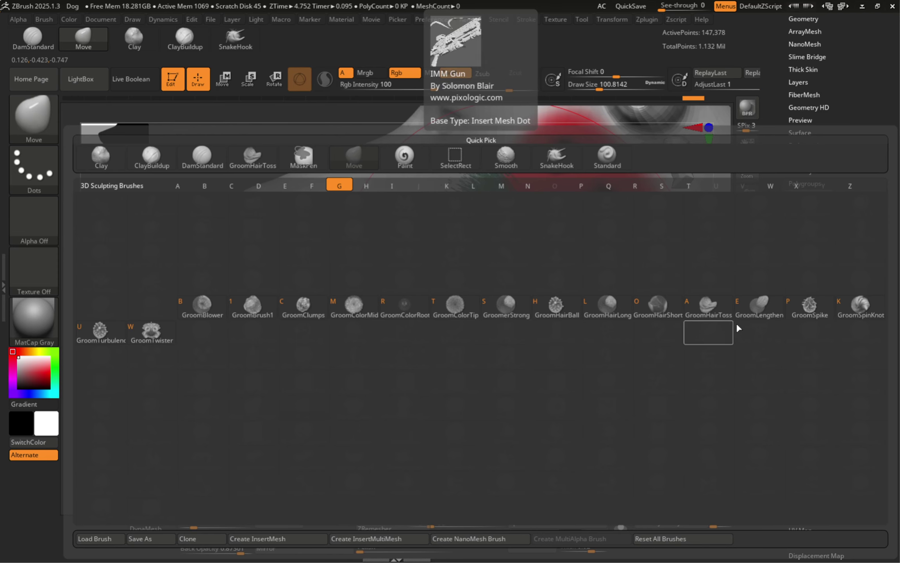
{"action": "left_click", "coordinate": [808, 307]}
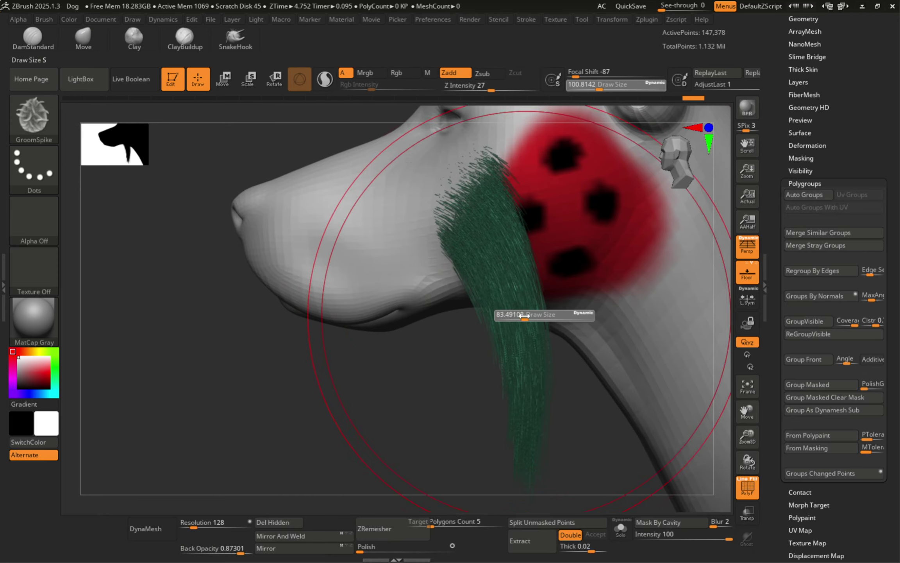
{"action": "right_click_drag", "start_coordinate": [401, 267], "coordinate": [403, 250], "text": "ctrl"}
{"action": "right_click_drag", "start_coordinate": [403, 250], "coordinate": [448, 264]}
{"action": "left_click_drag", "start_coordinate": [440, 244], "coordinate": [465, 358]}
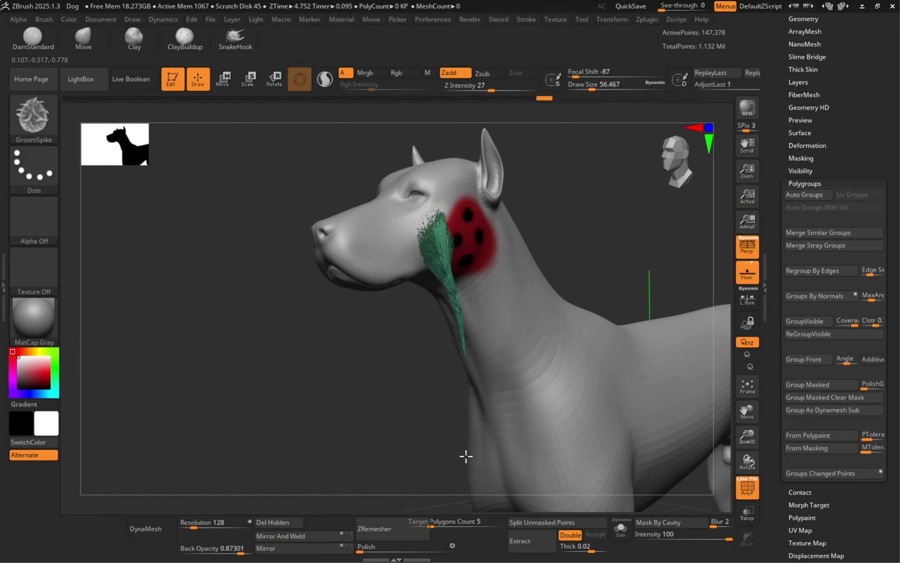
{"action": "mouse_move", "coordinate": [466, 456]}
{"action": "right_mouse_down"}
{"action": "mouse_move", "coordinate": [455, 308]}
{"action": "mouse_move", "coordinate": [460, 316]}
{"action": "right_mouse_up"}
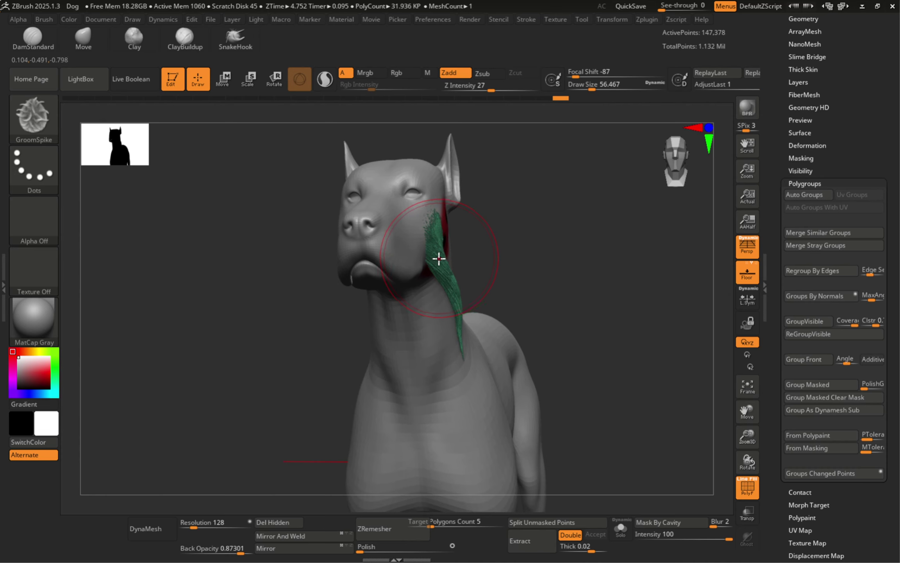
- Pull the strip's lower fibers in against the neck with the Move brush and smooth their tips at a draw size of about 71
{"action": "key", "text": "b"}
{"action": "key", "text": "m"}
{"action": "key", "text": "v"}
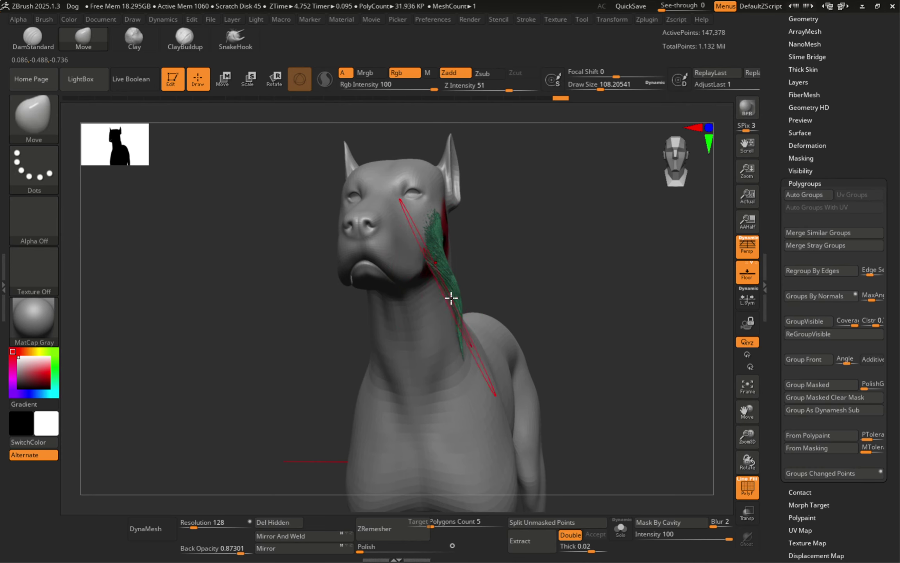
{"action": "left_click_drag", "start_coordinate": [457, 339], "coordinate": [446, 293]}
{"action": "key", "text": "s"}
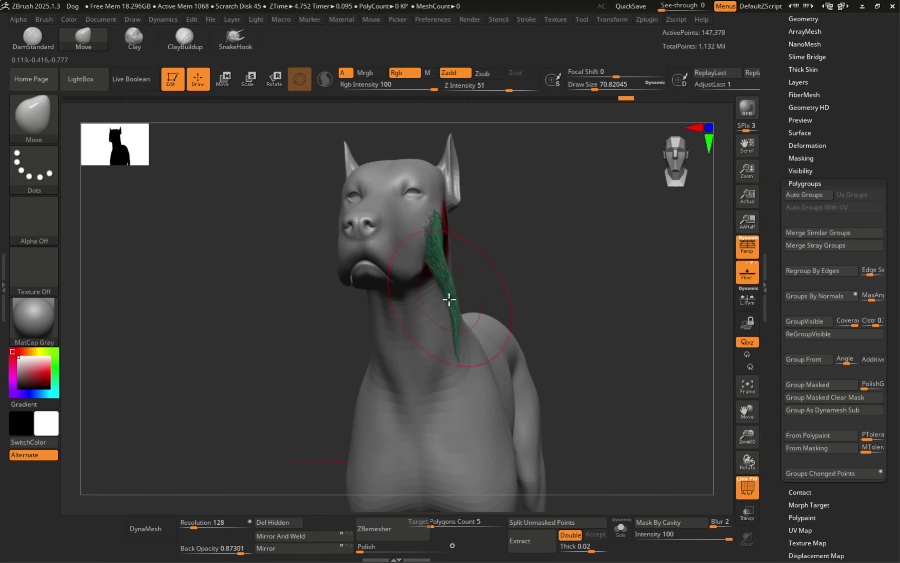
{"action": "key", "text": "shift"}
{"action": "left_click_drag", "start_coordinate": [456, 347], "coordinate": [455, 319], "text": "shift"}
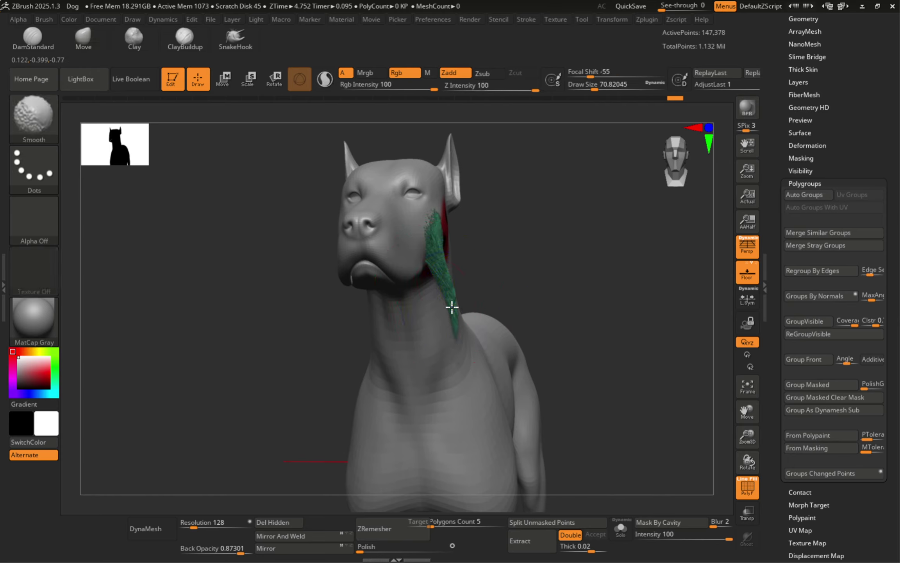
- Reduce the draw size to about 39 and smooth the green strip from its tips up to the cheek
{"action": "right_click_drag", "start_coordinate": [482, 310], "coordinate": [466, 323], "text": "ctrl"}
{"action": "key", "text": "s"}
{"action": "left_click_drag", "start_coordinate": [474, 335], "coordinate": [468, 334]}
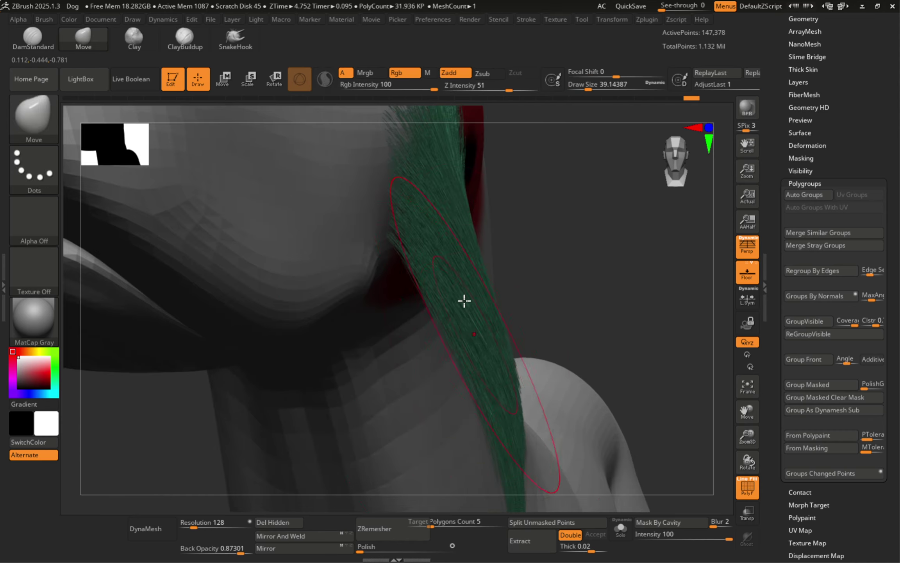
{"action": "scroll", "coordinate": [464, 300], "scroll_direction": "down", "scroll_amount": 5}
{"action": "key", "text": "shift"}
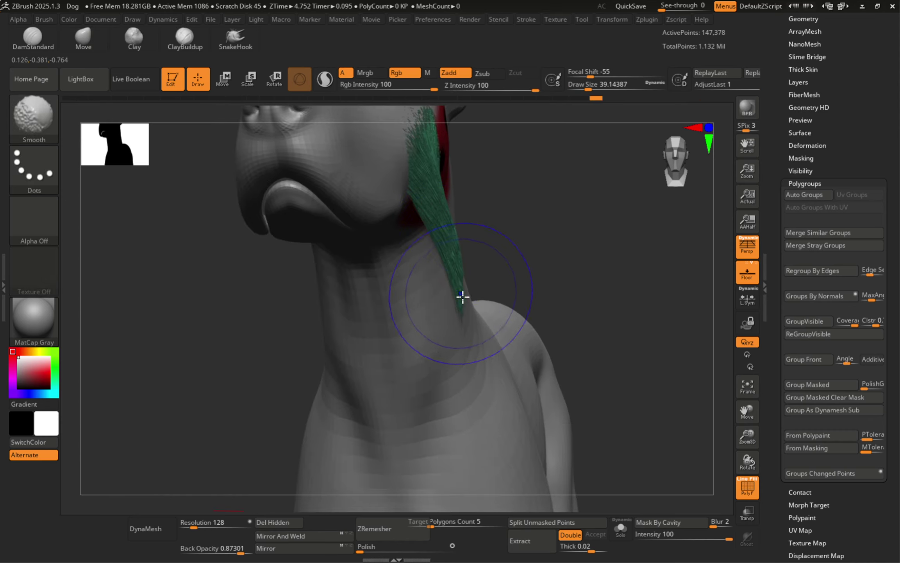
{"action": "right_click_drag", "start_coordinate": [444, 173], "coordinate": [407, 174]}
{"action": "left_click_drag", "start_coordinate": [407, 178], "coordinate": [407, 199], "text": "shift"}
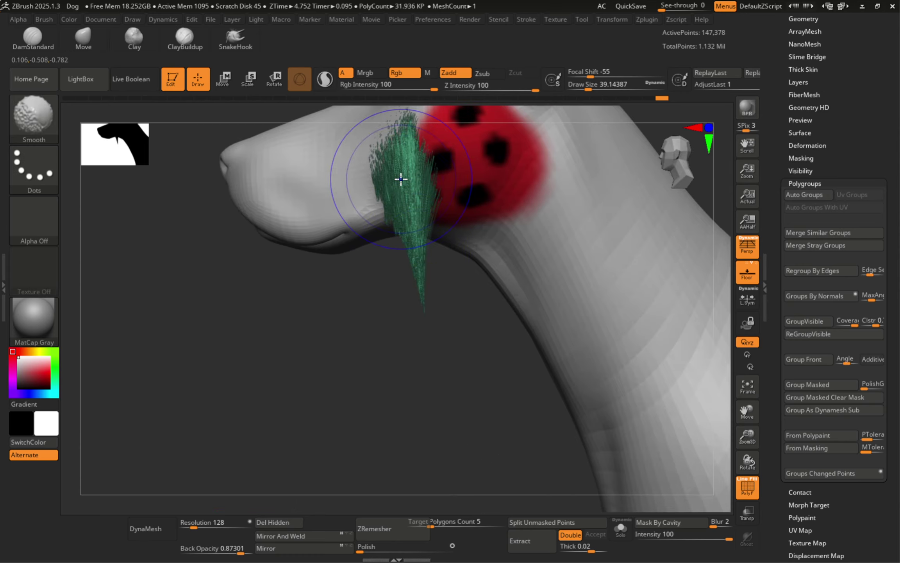
- Pull the cheek fibers back toward the neck with the Move brush at a draw size of about 59
{"action": "key", "text": "b"}
{"action": "key", "text": "m"}
{"action": "key", "text": "v"}
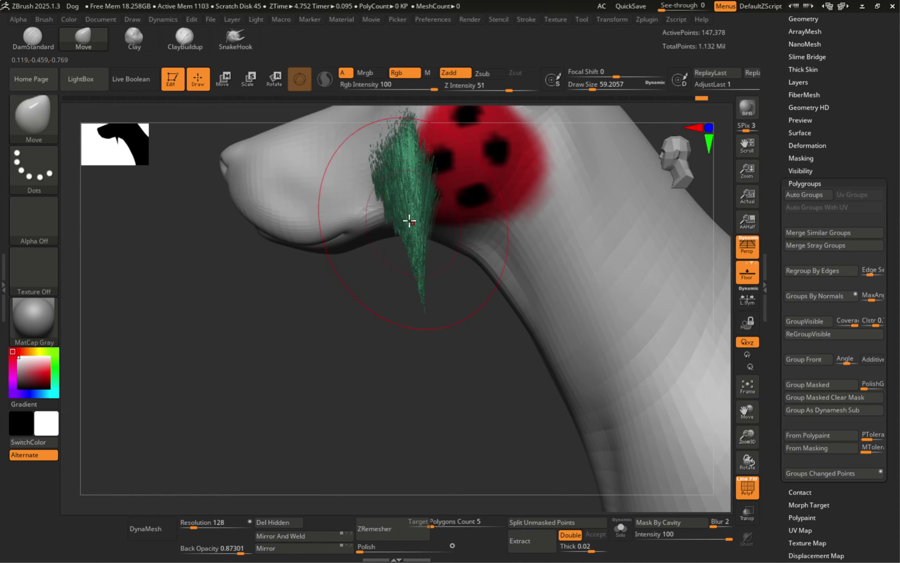
{"action": "mouse_move", "coordinate": [418, 223]}
{"action": "left_mouse_down"}
{"action": "mouse_move", "coordinate": [400, 231]}
{"action": "mouse_move", "coordinate": [428, 219]}
{"action": "mouse_move", "coordinate": [427, 236]}
{"action": "left_mouse_up"}
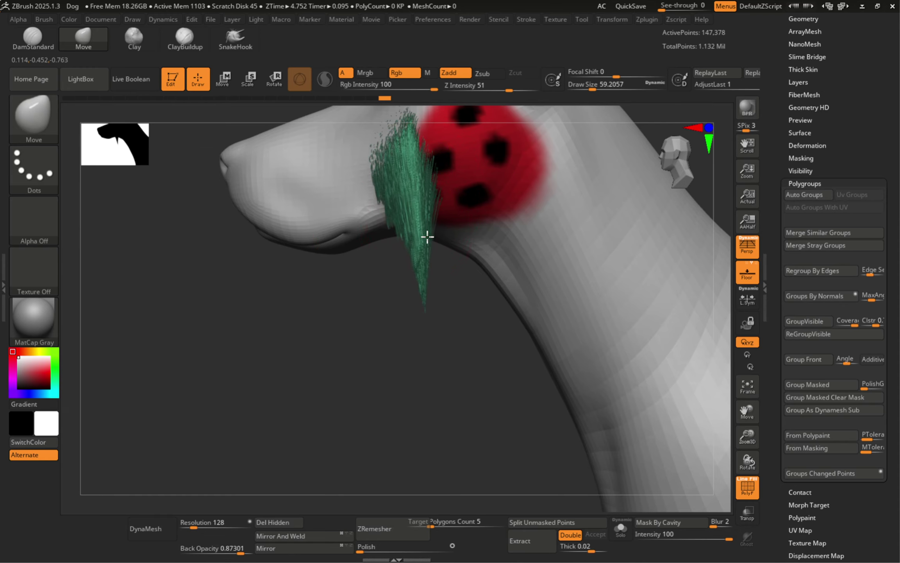
{"action": "key", "text": "ctrl+shift+z"}
{"action": "left_click_drag", "start_coordinate": [402, 186], "coordinate": [419, 178]}
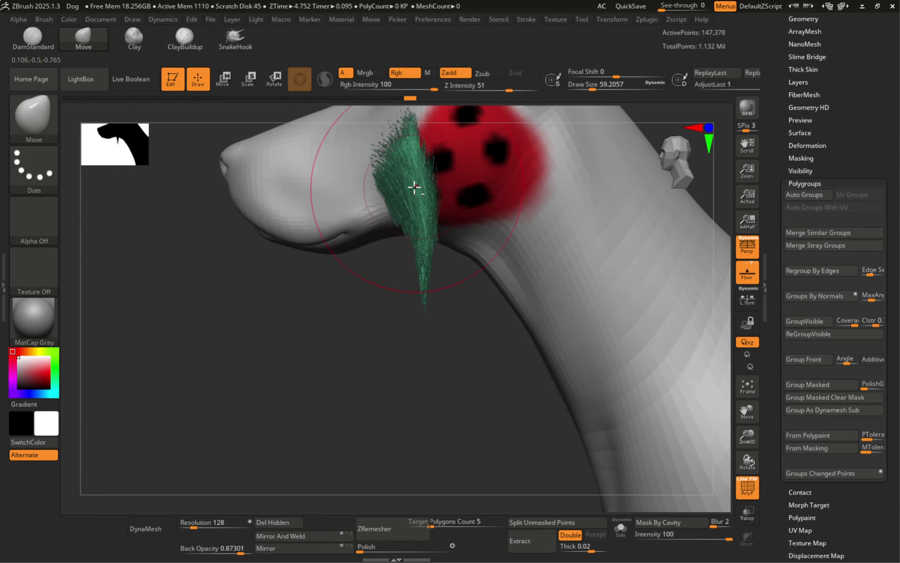
- Set the draw size to about 62 and move the green strip outward beside the neck, working from the front
{"action": "mouse_move", "coordinate": [414, 187]}
{"action": "right_mouse_down", "text": "alt"}
{"action": "mouse_move", "coordinate": [404, 265]}
{"action": "mouse_move", "coordinate": [344, 275]}
{"action": "right_mouse_up", "text": "alt"}
{"action": "mouse_move", "coordinate": [343, 275]}
{"action": "right_mouse_down"}
{"action": "mouse_move", "coordinate": [428, 261]}
{"action": "mouse_move", "coordinate": [396, 278]}
{"action": "right_mouse_up"}
{"action": "key", "text": "s"}
{"action": "left_click_drag", "start_coordinate": [392, 285], "coordinate": [400, 290]}
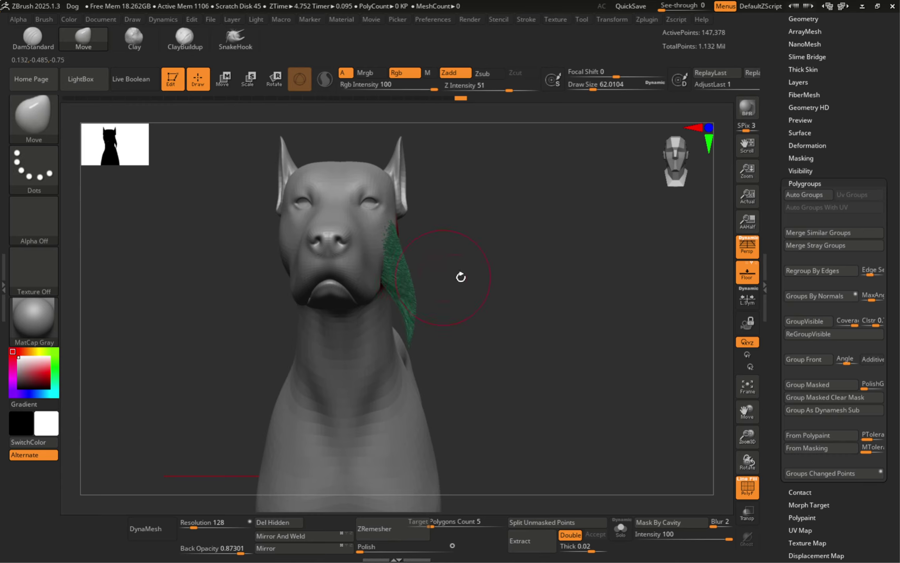
{"action": "mouse_move", "coordinate": [458, 263]}
{"action": "left_mouse_down"}
{"action": "mouse_move", "coordinate": [420, 263]}
{"action": "mouse_move", "coordinate": [450, 263]}
{"action": "mouse_move", "coordinate": [418, 269]}
{"action": "mouse_move", "coordinate": [429, 269]}
{"action": "left_mouse_up"}
- Unhide all the hair and isolate the remaining yellow-brown polygroup
{"action": "key", "text": "ctrl"}
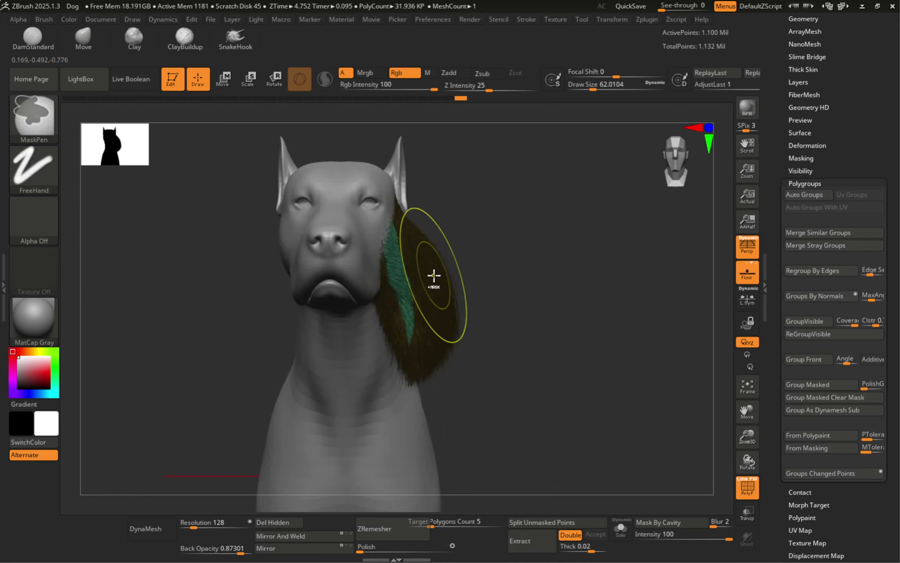
{"action": "key", "text": "shift"}
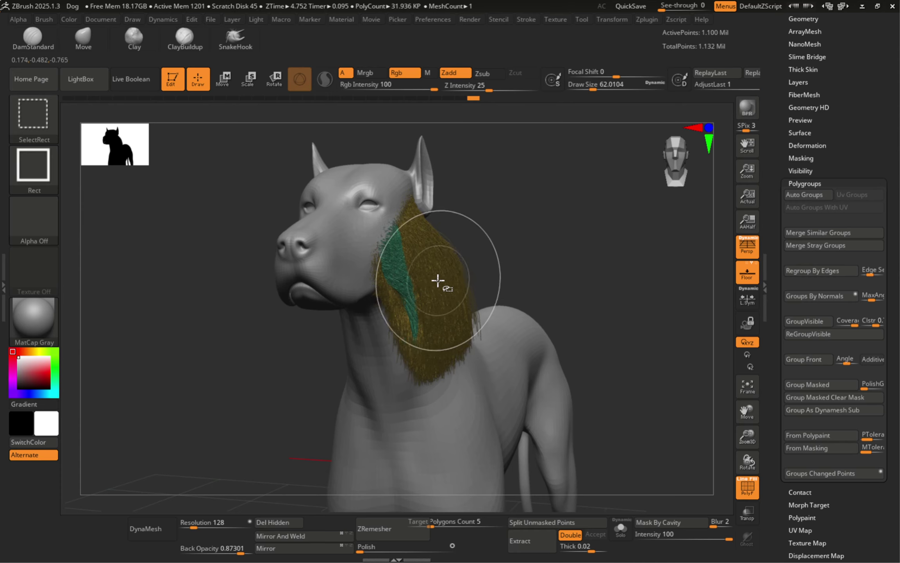
{"action": "left_click", "coordinate": [437, 280], "text": "ctrl+shift"}
- Reduce the draw size to about 18, mask a long strip down the middle of the yellow hair and make it a separate polygroup
{"action": "key", "text": "s"}
{"action": "left_click_drag", "start_coordinate": [428, 287], "coordinate": [422, 288]}
{"action": "mouse_move", "coordinate": [427, 279]}
{"action": "right_mouse_down"}
{"action": "mouse_move", "coordinate": [409, 278]}
{"action": "mouse_move", "coordinate": [422, 282]}
{"action": "right_mouse_up"}
{"action": "key", "text": "s"}
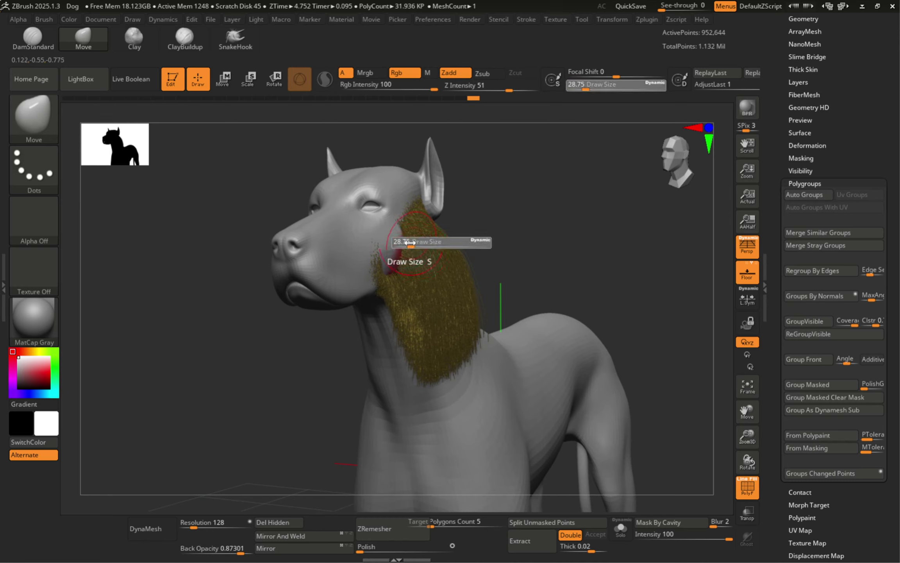
{"action": "left_click", "coordinate": [408, 243]}
{"action": "left_click_drag", "start_coordinate": [409, 235], "coordinate": [426, 277], "text": "ctrl"}
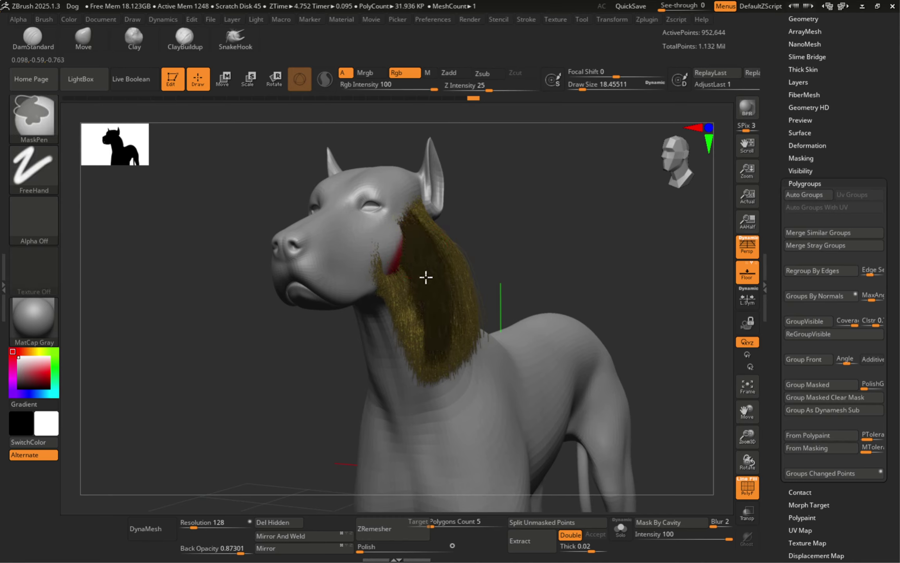
{"action": "left_click_drag", "start_coordinate": [432, 334], "coordinate": [432, 367], "text": "ctrl"}
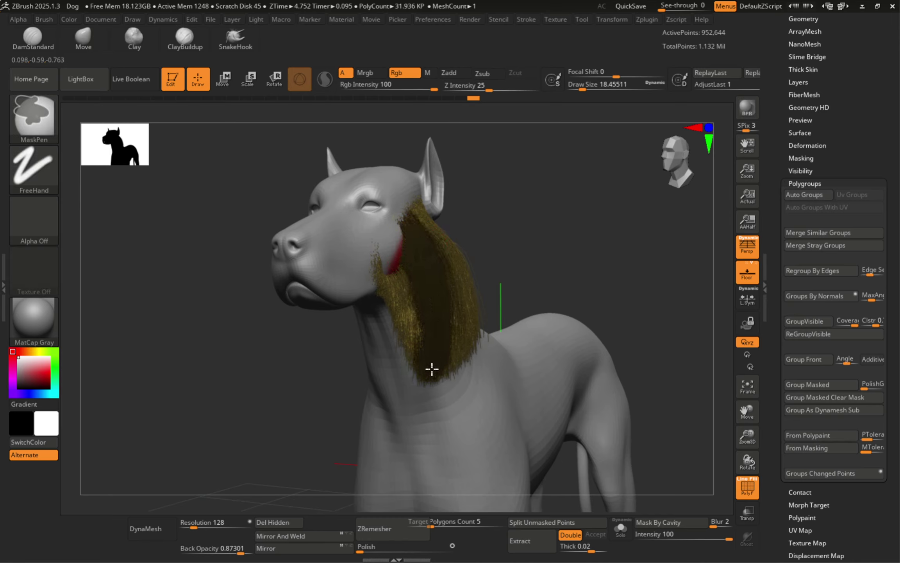
{"action": "left_click", "coordinate": [810, 384]}
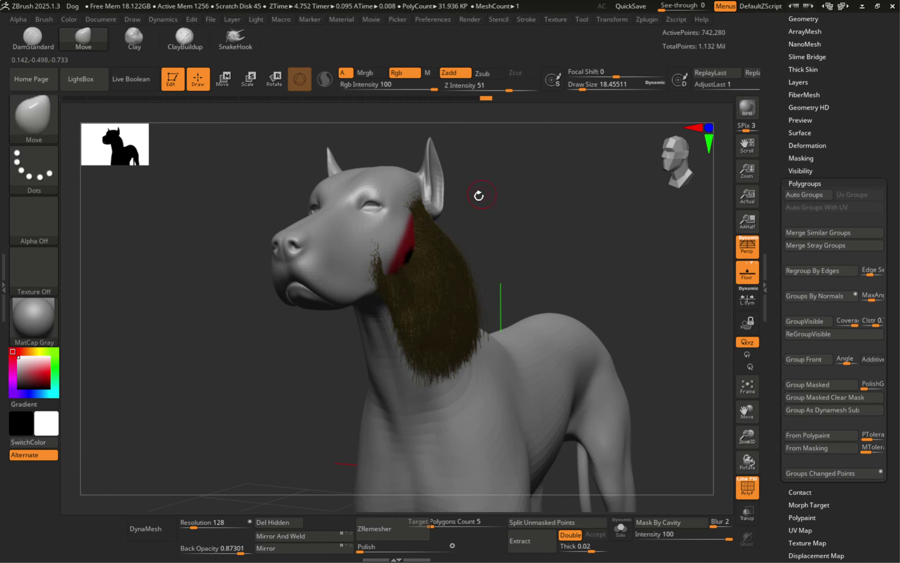
- Unhide all the hair and isolate the new purple strip for grooming
{"action": "key", "text": "ctrl"}
{"action": "left_click_drag", "start_coordinate": [565, 264], "coordinate": [565, 254], "text": "ctrl"}
{"action": "left_click", "coordinate": [565, 235], "text": "ctrl+shift"}
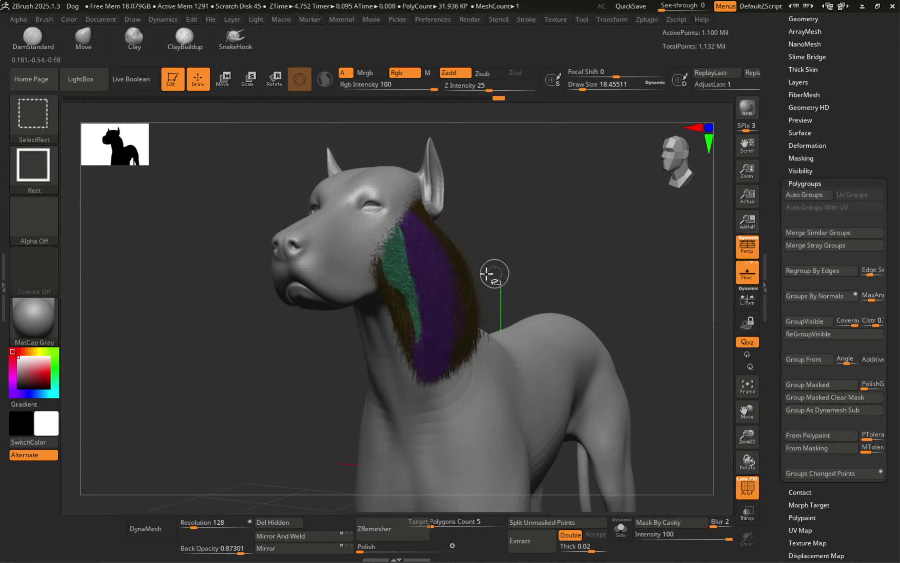
{"action": "left_click", "coordinate": [434, 279], "text": "ctrl+shift"}
{"action": "left_click_drag", "start_coordinate": [495, 250], "coordinate": [469, 292]}
{"action": "key", "text": "b"}
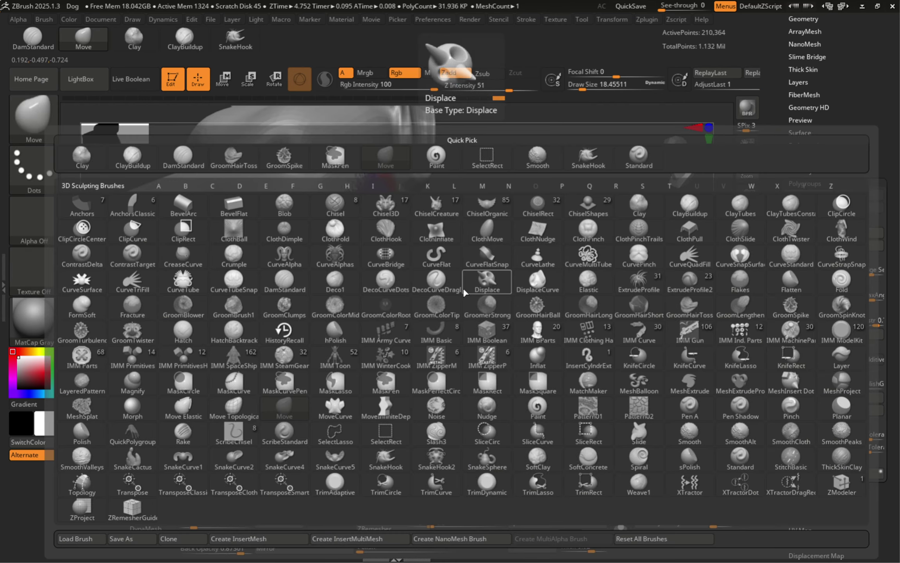
{"action": "key", "text": "g"}
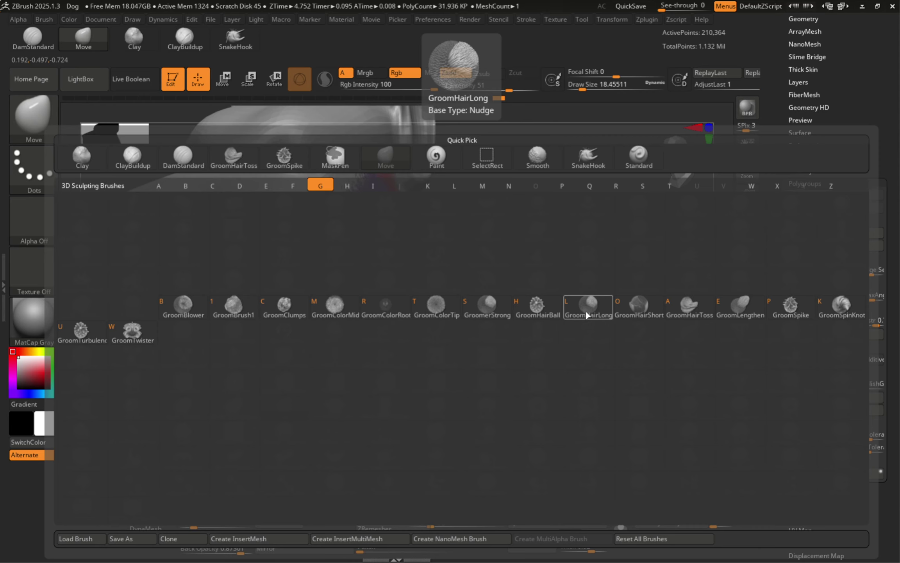
{"action": "left_click", "coordinate": [639, 307]}
- Comb the purple strip down along the neck with long GroomHairToss strokes at a draw size of about 87
{"action": "key", "text": "b"}
{"action": "key", "text": "g"}
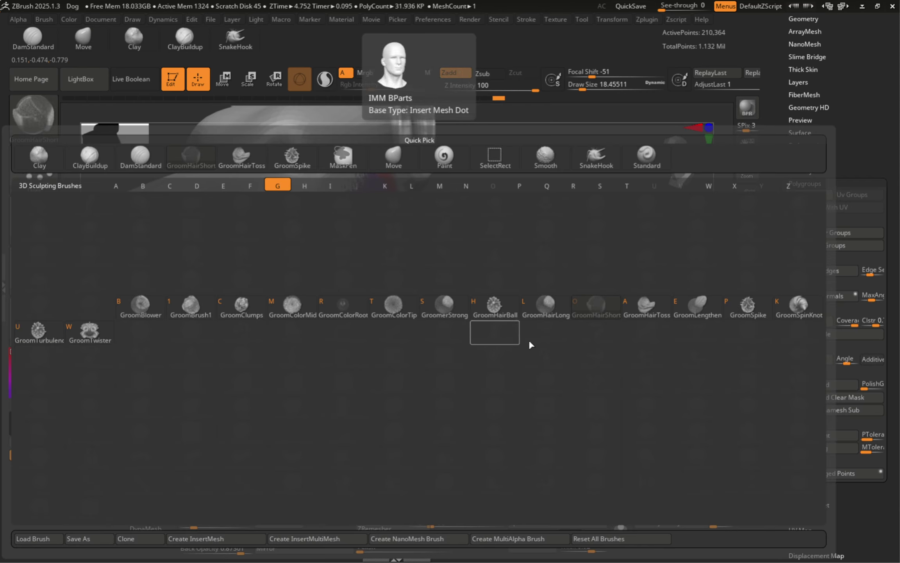
{"action": "left_click", "coordinate": [643, 316]}
{"action": "right_click_drag", "start_coordinate": [438, 338], "coordinate": [396, 347], "text": "ctrl"}
{"action": "key", "text": "s"}
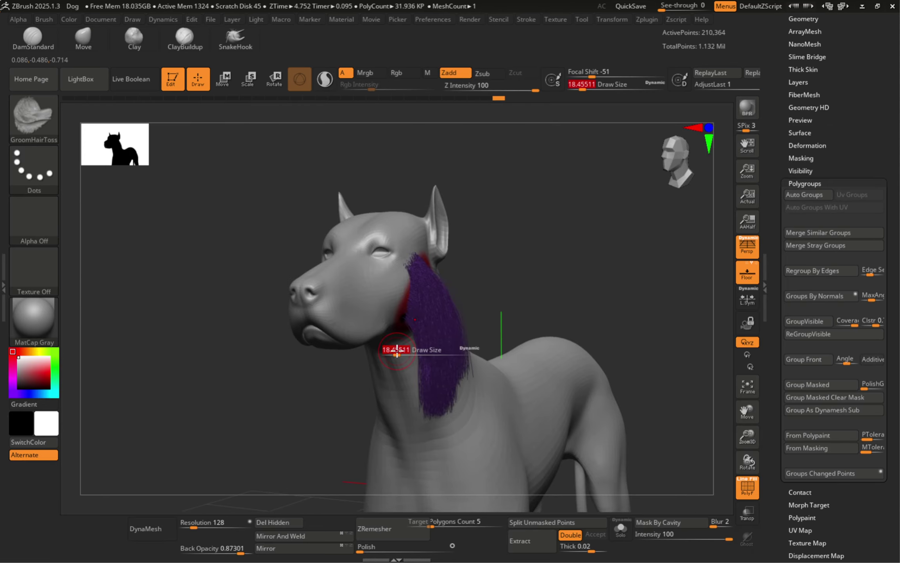
{"action": "left_click_drag", "start_coordinate": [396, 347], "coordinate": [407, 349]}
{"action": "mouse_move", "coordinate": [429, 306]}
{"action": "left_mouse_down"}
{"action": "mouse_move", "coordinate": [441, 311]}
{"action": "mouse_move", "coordinate": [452, 386]}
{"action": "mouse_move", "coordinate": [440, 436]}
{"action": "left_mouse_up"}
{"action": "mouse_move", "coordinate": [418, 301]}
{"action": "left_mouse_down"}
{"action": "mouse_move", "coordinate": [448, 395]}
{"action": "mouse_move", "coordinate": [447, 466]}
{"action": "left_mouse_up"}
{"action": "left_click_drag", "start_coordinate": [432, 308], "coordinate": [445, 431]}
{"action": "right_click_drag", "start_coordinate": [418, 371], "coordinate": [454, 353]}
{"action": "left_click_drag", "start_coordinate": [426, 296], "coordinate": [452, 440]}
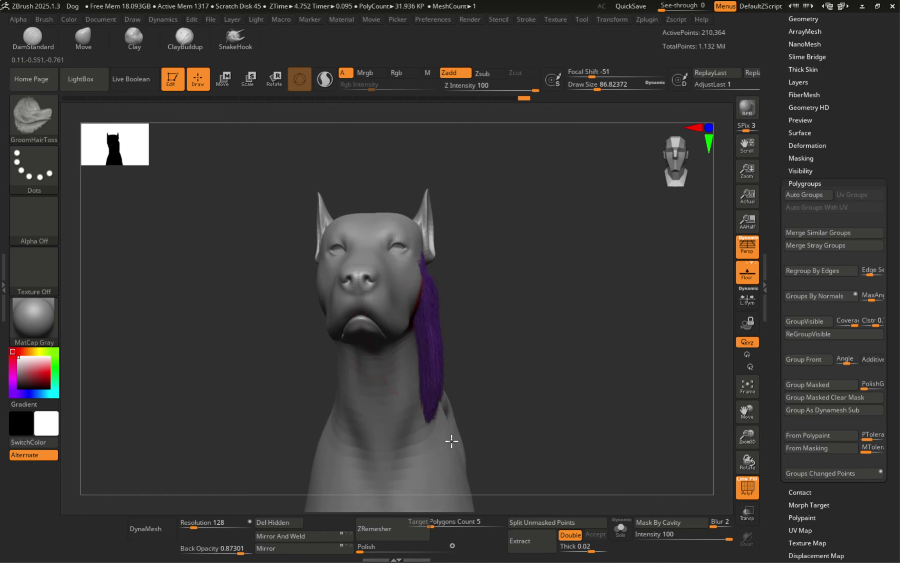
- Gather the lower half of the purple strip into a tapered point with the GroomSpike brush at a draw size of about 80
{"action": "mouse_move", "coordinate": [445, 346]}
{"action": "right_mouse_down"}
{"action": "mouse_move", "coordinate": [388, 346]}
{"action": "mouse_move", "coordinate": [428, 356]}
{"action": "mouse_move", "coordinate": [412, 346]}
{"action": "right_mouse_up"}
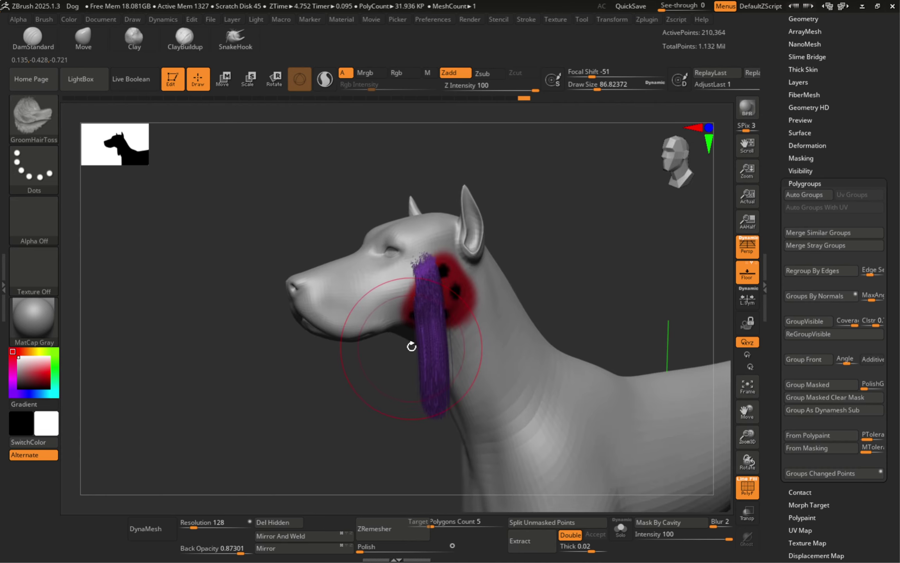
{"action": "key", "text": "b"}
{"action": "key", "text": "g"}
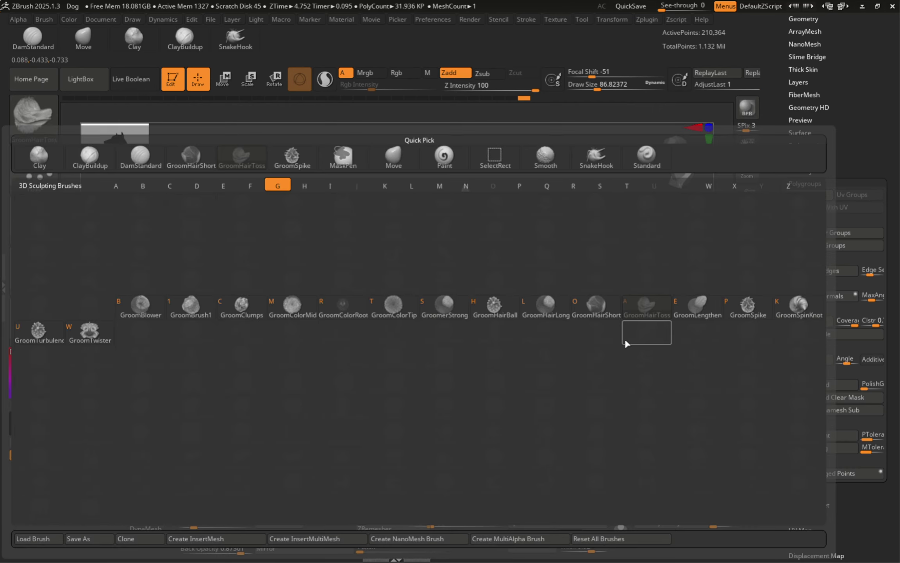
{"action": "left_click", "coordinate": [735, 318]}
{"action": "right_click_drag", "start_coordinate": [414, 339], "coordinate": [446, 341]}
{"action": "key", "text": "s"}
{"action": "left_click_drag", "start_coordinate": [446, 342], "coordinate": [438, 343]}
{"action": "mouse_move", "coordinate": [426, 345]}
{"action": "right_mouse_down"}
{"action": "mouse_move", "coordinate": [454, 335]}
{"action": "mouse_move", "coordinate": [437, 333]}
{"action": "right_mouse_up"}
{"action": "key", "text": "s"}
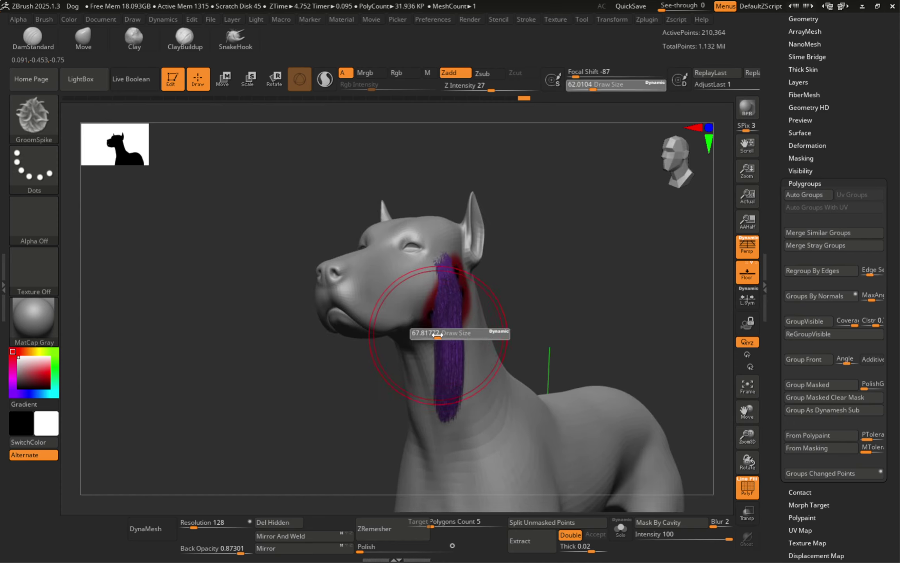
{"action": "left_click_drag", "start_coordinate": [437, 333], "coordinate": [452, 302]}
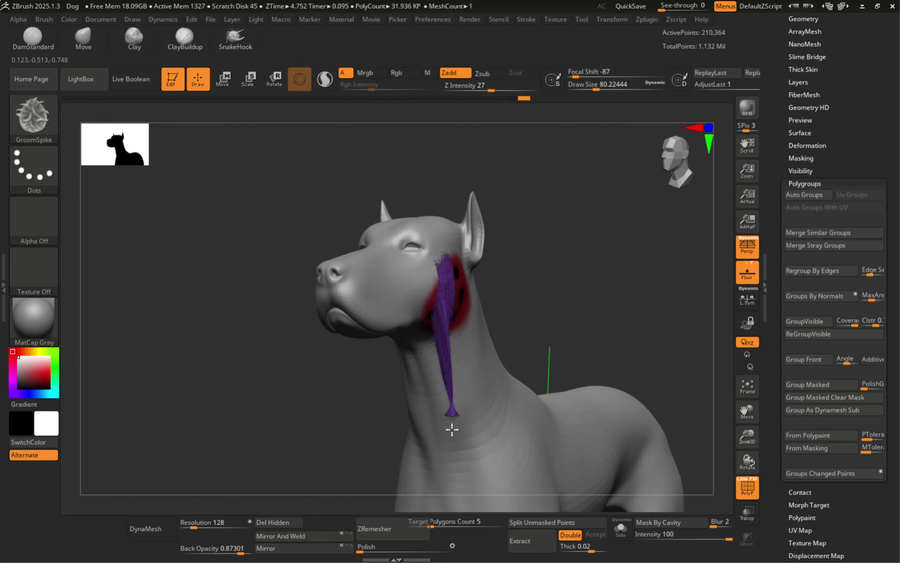
- Smooth the flared tip of the purple strip with the Smooth brush
{"action": "mouse_move", "coordinate": [436, 341]}
{"action": "right_mouse_down"}
{"action": "mouse_move", "coordinate": [460, 343]}
{"action": "mouse_move", "coordinate": [442, 337]}
{"action": "right_mouse_up"}
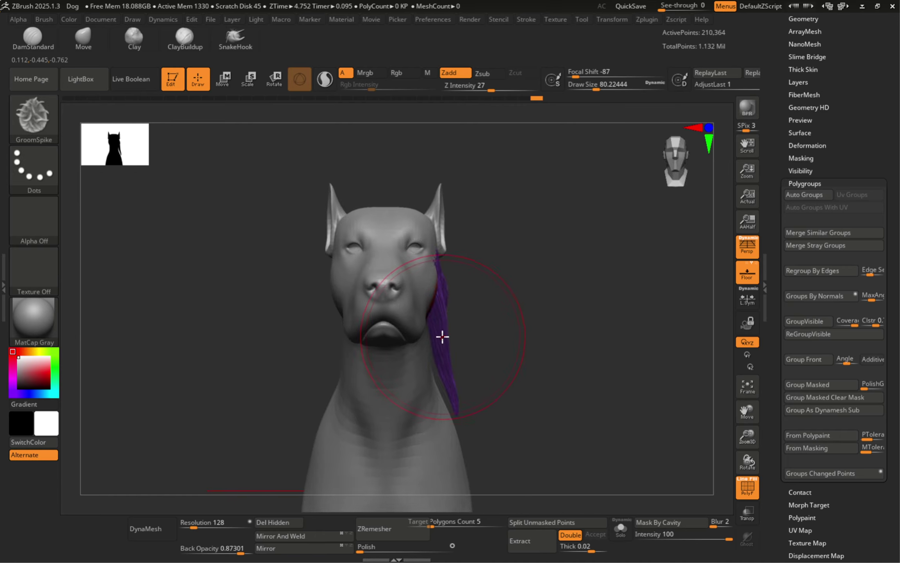
{"action": "key", "text": "shift"}
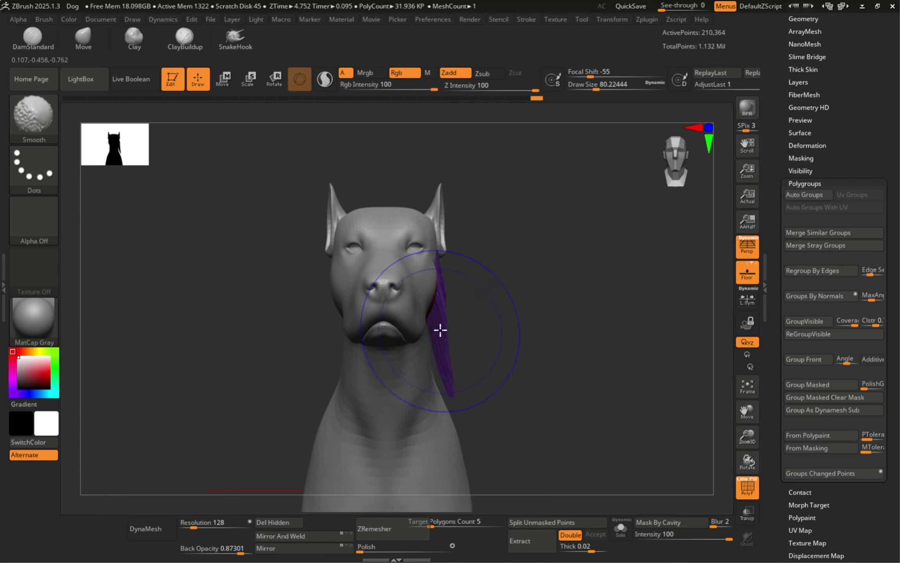
{"action": "mouse_move", "coordinate": [436, 313]}
{"action": "right_mouse_down"}
{"action": "mouse_move", "coordinate": [411, 295]}
{"action": "mouse_move", "coordinate": [444, 298]}
{"action": "right_mouse_up"}
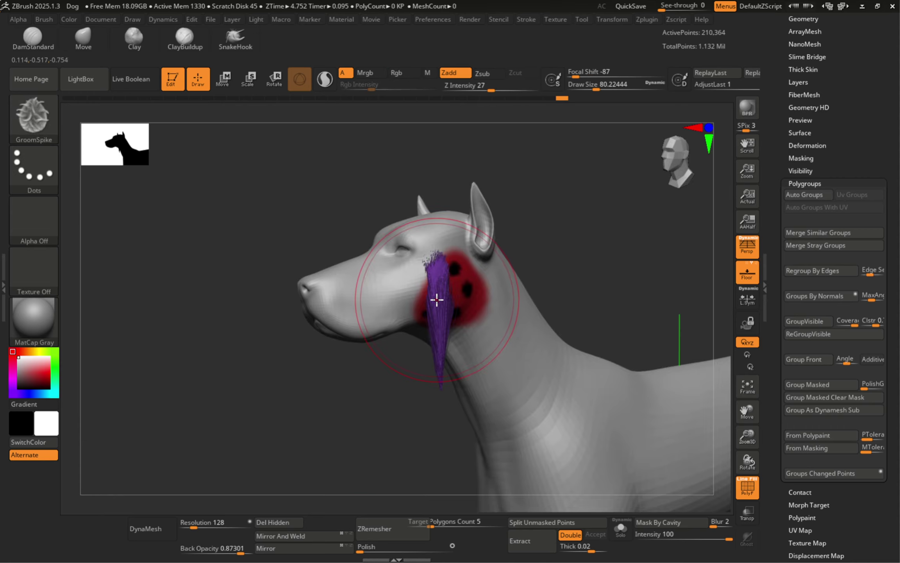
- Bend the purple strip outward from the cheek and down along the neck with the Move brush, reducing the draw size to about 39
{"action": "key", "text": "b"}
{"action": "key", "text": "m"}
{"action": "key", "text": "v"}
{"action": "right_click_drag", "start_coordinate": [452, 339], "coordinate": [446, 331]}
{"action": "key", "text": "s"}
{"action": "left_click_drag", "start_coordinate": [442, 332], "coordinate": [446, 327]}
{"action": "key", "text": "s"}
{"action": "right_click_drag", "start_coordinate": [448, 326], "coordinate": [361, 311]}
{"action": "right_click_drag", "start_coordinate": [492, 341], "coordinate": [476, 342], "text": "ctrl"}
{"action": "key", "text": "s"}
{"action": "left_click_drag", "start_coordinate": [476, 341], "coordinate": [478, 341]}
{"action": "right_click_drag", "start_coordinate": [478, 341], "coordinate": [496, 348]}
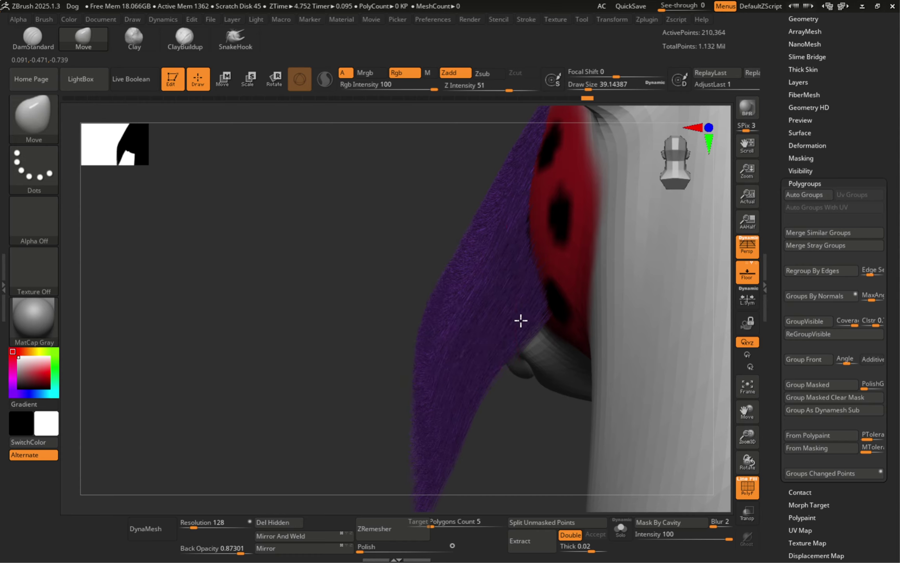
{"action": "right_click_drag", "start_coordinate": [475, 313], "coordinate": [525, 322]}
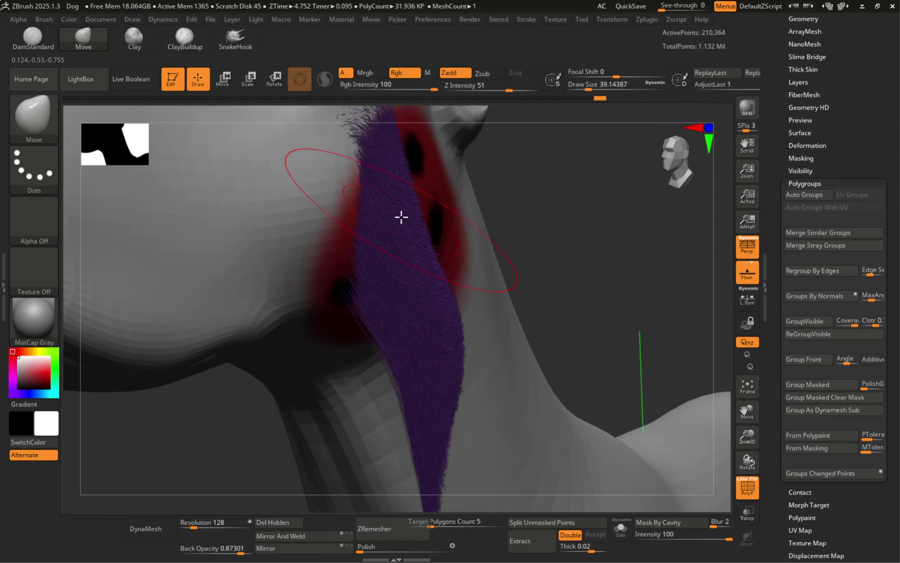
{"action": "mouse_move", "coordinate": [414, 209]}
{"action": "right_mouse_down"}
{"action": "mouse_move", "coordinate": [422, 255]}
{"action": "mouse_move", "coordinate": [364, 331]}
{"action": "right_mouse_up"}
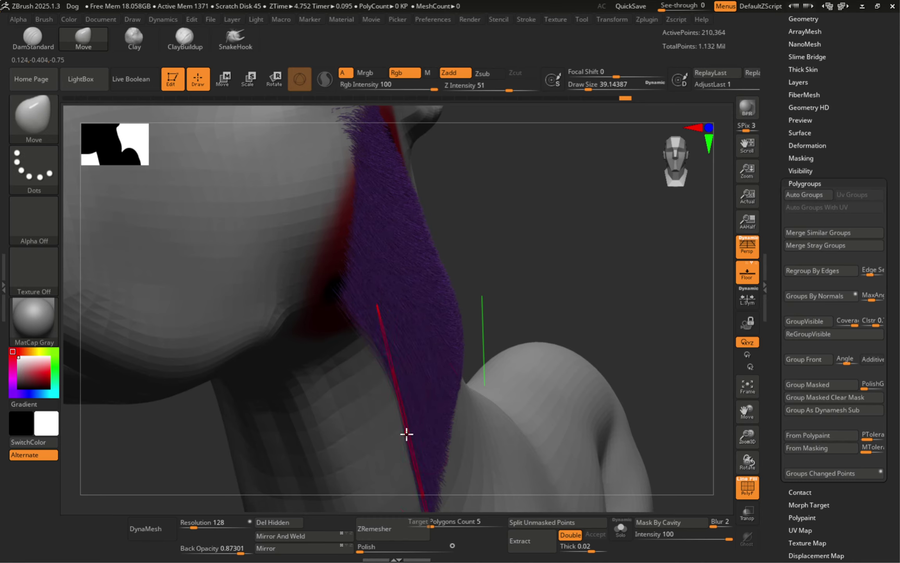
- Adjust the overall flow of the purple strip with the Move brush at a draw size of about 74
{"action": "right_click_drag", "start_coordinate": [444, 429], "coordinate": [438, 394], "text": "ctrl"}
{"action": "key", "text": "s"}
{"action": "left_click_drag", "start_coordinate": [437, 395], "coordinate": [443, 395]}
{"action": "left_click_drag", "start_coordinate": [401, 369], "coordinate": [418, 358]}
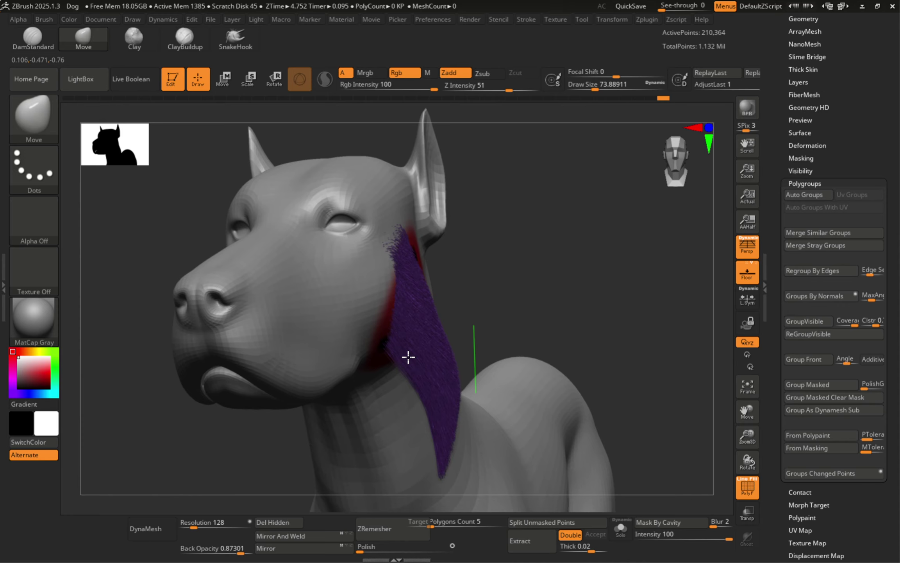
- Unhide all the hair, reduce the draw size to about 8 and isolate the green strip
{"action": "left_click", "coordinate": [520, 249], "text": "ctrl+shift"}
{"action": "mouse_move", "coordinate": [482, 282]}
{"action": "right_mouse_down", "text": "ctrl"}
{"action": "mouse_move", "coordinate": [430, 307]}
{"action": "mouse_move", "coordinate": [400, 307]}
{"action": "mouse_move", "coordinate": [434, 308]}
{"action": "mouse_move", "coordinate": [460, 321]}
{"action": "mouse_move", "coordinate": [451, 328]}
{"action": "right_mouse_up", "text": "ctrl"}
{"action": "key", "text": "s"}
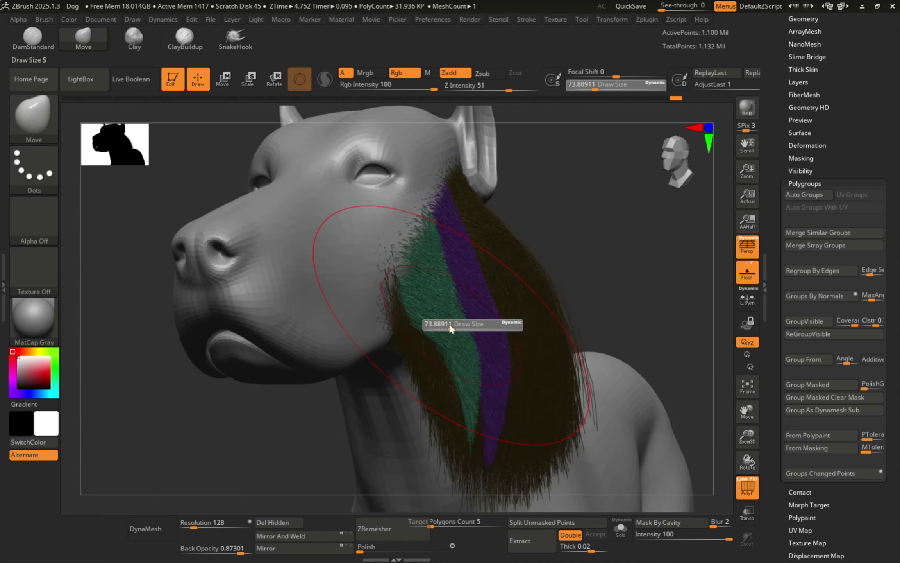
{"action": "left_click_drag", "start_coordinate": [450, 329], "coordinate": [437, 328]}
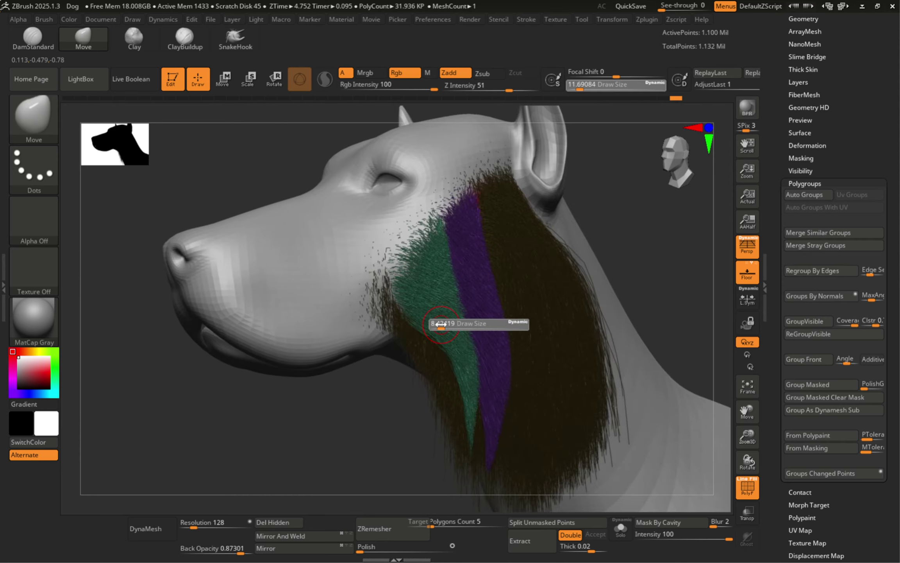
{"action": "left_click", "coordinate": [429, 291], "text": "ctrl+shift"}
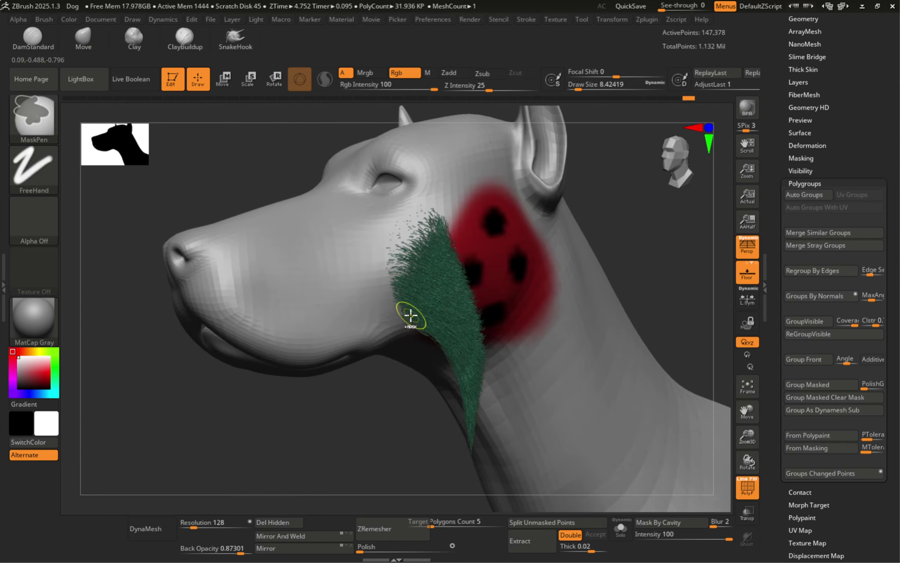
- Mask the lower edge of the green strip down to its tip and make the masked hair a separate polygroup
{"action": "left_click_drag", "start_coordinate": [411, 314], "coordinate": [433, 339], "text": "ctrl"}
{"action": "left_click_drag", "start_coordinate": [457, 383], "coordinate": [469, 421], "text": "ctrl"}
{"action": "left_click_drag", "start_coordinate": [465, 381], "coordinate": [468, 346], "text": "ctrl"}
{"action": "right_click_drag", "start_coordinate": [457, 344], "coordinate": [452, 341]}
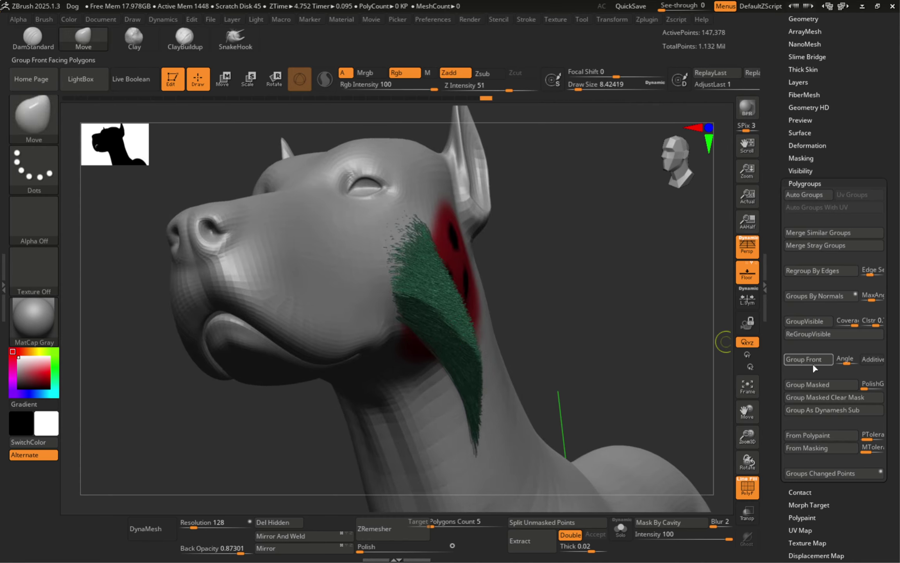
{"action": "left_click", "coordinate": [817, 385]}
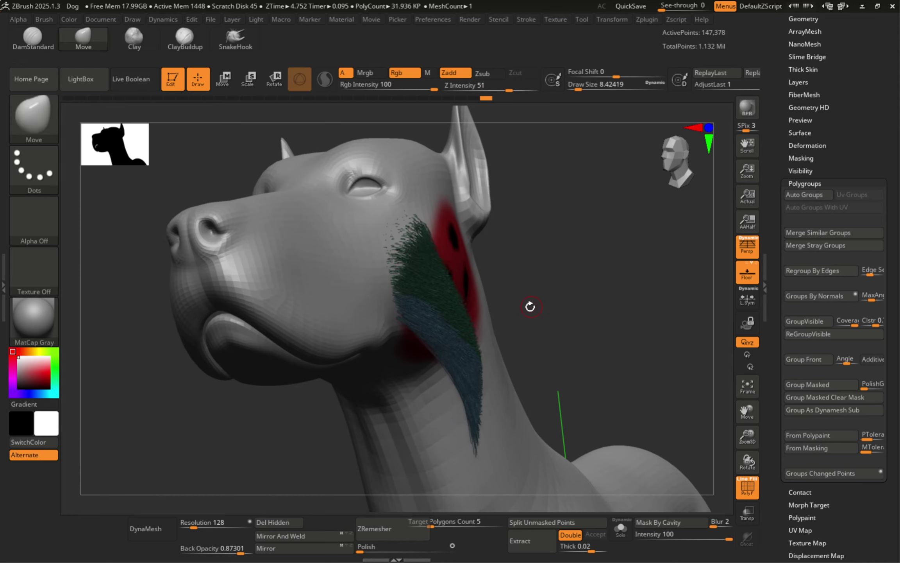
- Taper the new blue strip along its length with the GroomSpike brush at a draw size of about 27, undoing the first stroke
{"action": "key", "text": "b"}
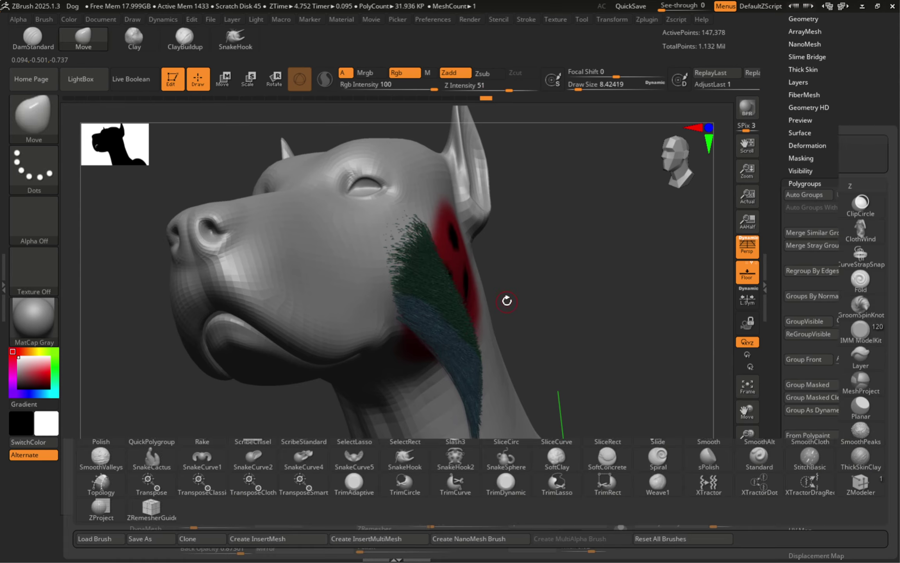
{"action": "key", "text": "g"}
{"action": "key", "text": "p"}
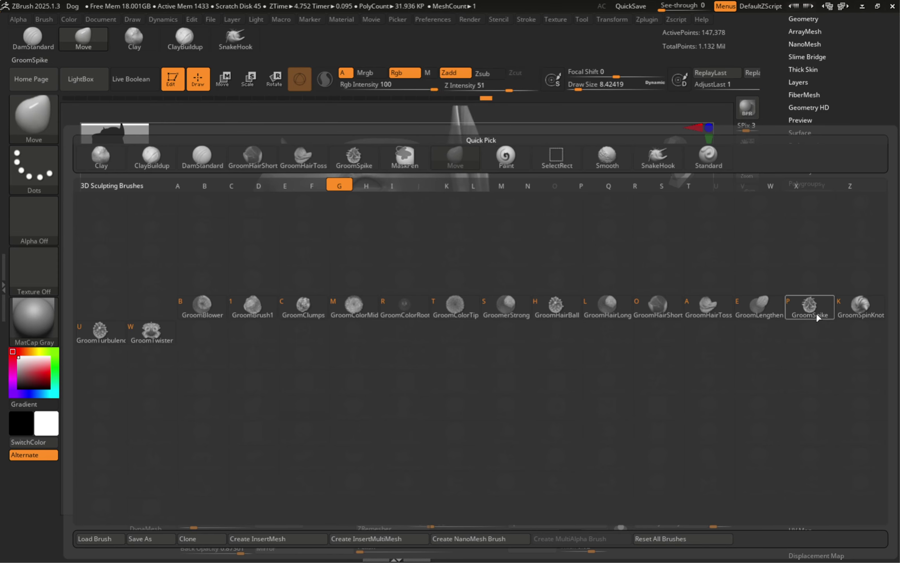
{"action": "left_click_drag", "start_coordinate": [449, 345], "coordinate": [452, 360]}
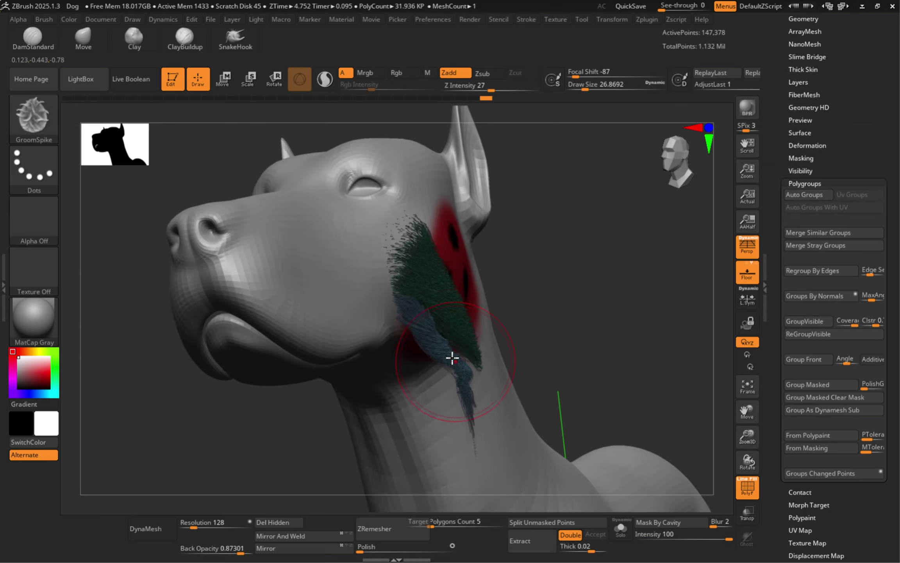
{"action": "key", "text": "ctrl+z"}
{"action": "mouse_move", "coordinate": [410, 310]}
{"action": "left_mouse_down"}
{"action": "mouse_move", "coordinate": [457, 354]}
{"action": "mouse_move", "coordinate": [496, 443]}
{"action": "left_mouse_up"}
- Smooth the tapered blue strip from the cheek down to its tip with the Smooth brush
{"action": "key", "text": "shift"}
{"action": "mouse_move", "coordinate": [442, 361]}
{"action": "left_mouse_down", "text": "shift"}
{"action": "mouse_move", "coordinate": [463, 389]}
{"action": "mouse_move", "coordinate": [469, 383]}
{"action": "left_mouse_up", "text": "shift"}
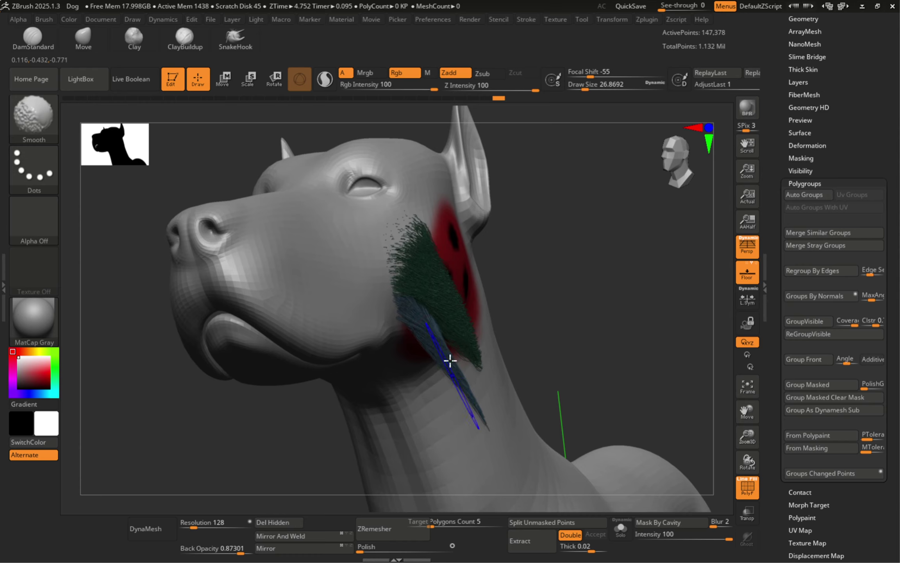
{"action": "right_click_drag", "start_coordinate": [450, 359], "coordinate": [428, 344]}
{"action": "left_click_drag", "start_coordinate": [428, 344], "coordinate": [453, 364], "text": "shift"}
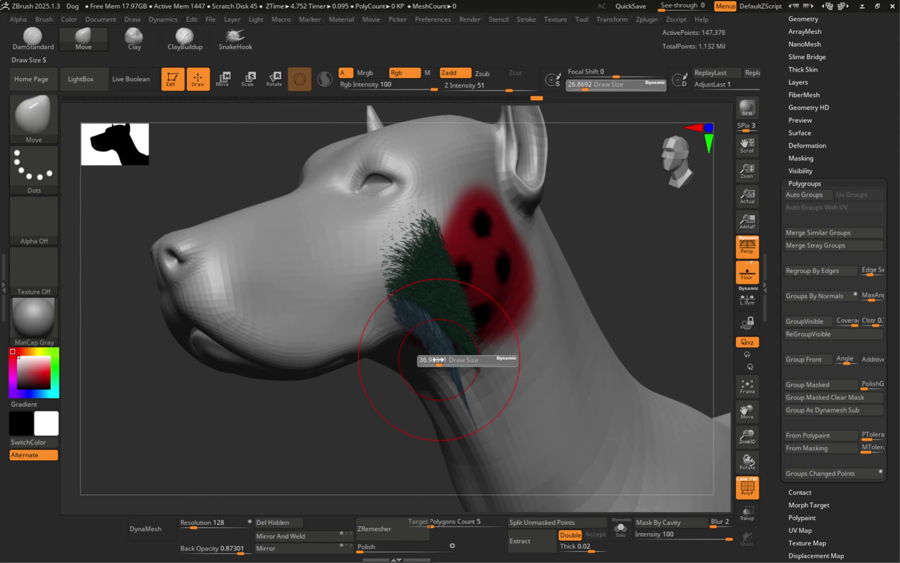
- Curve the blue strip to follow the green hair with the Move brush at a draw size of about 37
{"action": "left_click", "coordinate": [44, 19]}
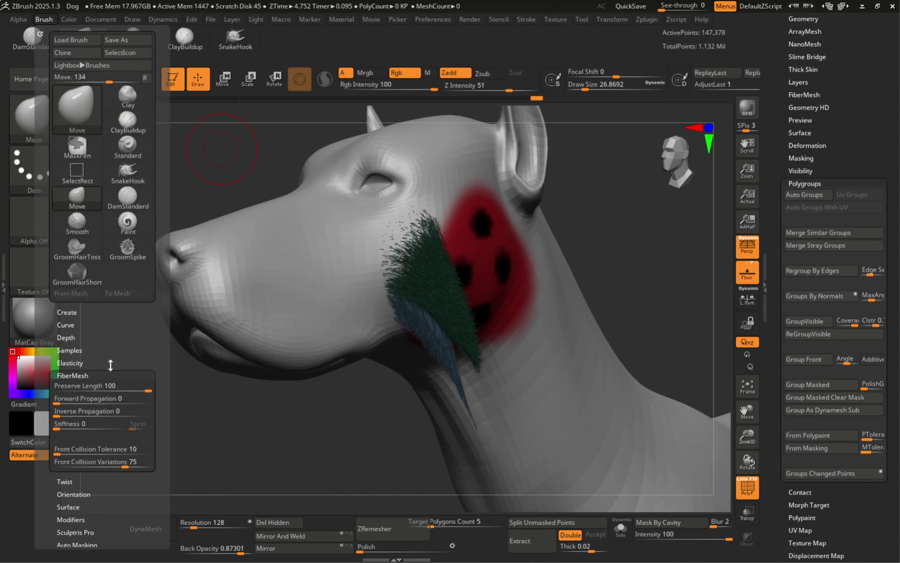
{"action": "key", "text": "s"}
{"action": "left_click_drag", "start_coordinate": [411, 340], "coordinate": [429, 340]}
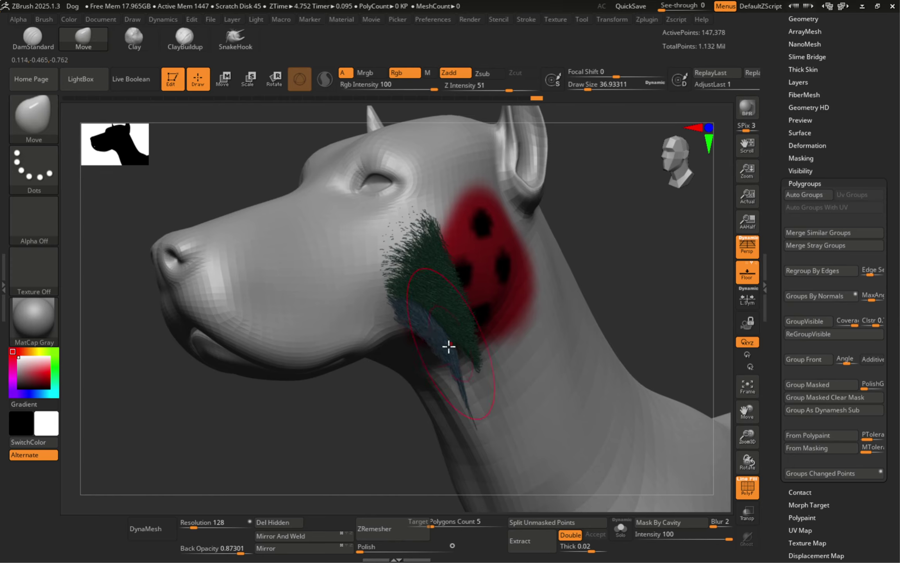
{"action": "mouse_move", "coordinate": [464, 388]}
{"action": "left_mouse_down"}
{"action": "mouse_move", "coordinate": [477, 375]}
{"action": "mouse_move", "coordinate": [462, 375]}
{"action": "left_mouse_up"}
{"action": "mouse_move", "coordinate": [445, 335]}
{"action": "right_mouse_down"}
{"action": "mouse_move", "coordinate": [450, 320]}
{"action": "mouse_move", "coordinate": [440, 322]}
{"action": "right_mouse_up"}
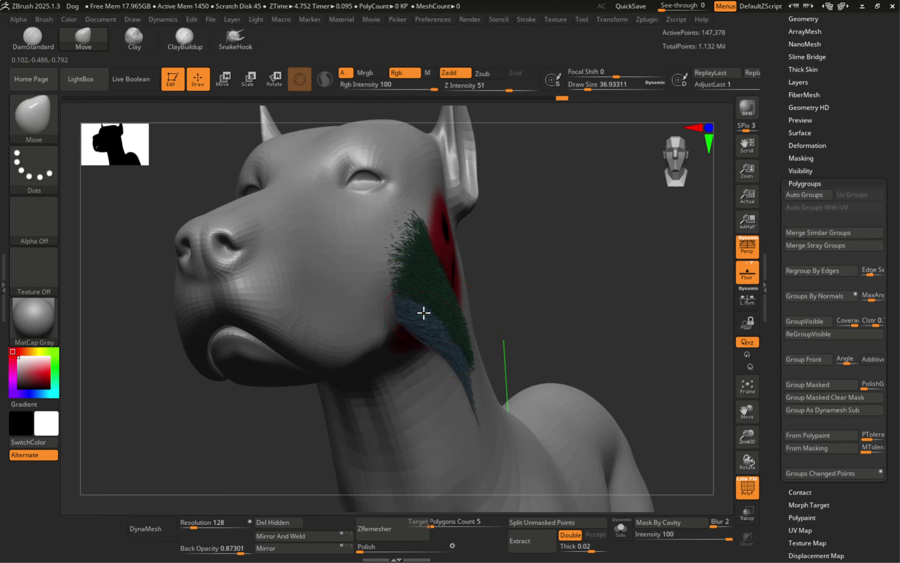
- Unhide all the hair, isolate the remaining green strip and invert its mask so it can be edited
{"action": "left_click", "coordinate": [558, 274], "text": "ctrl+shift"}
{"action": "left_click", "coordinate": [426, 273], "text": "ctrl+shift"}
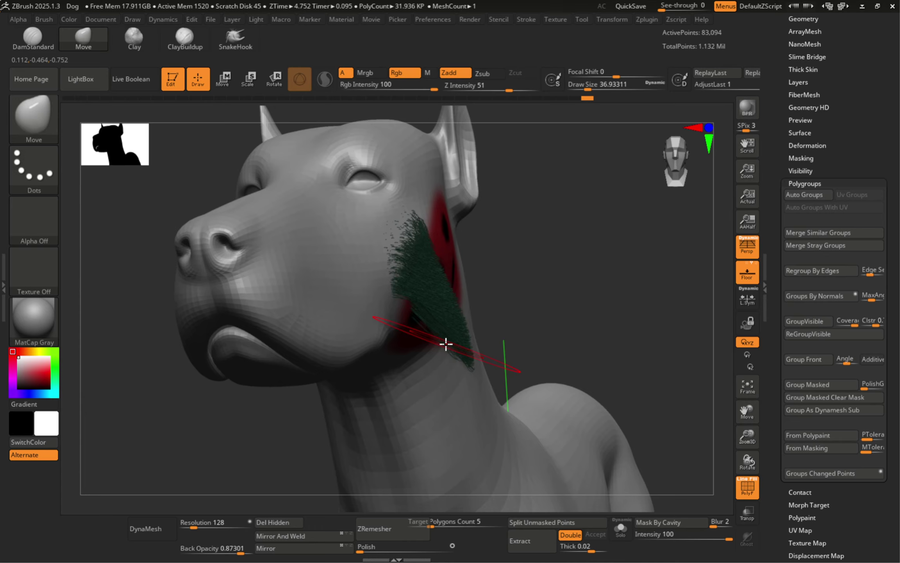
{"action": "left_click", "coordinate": [508, 270], "text": "ctrl"}
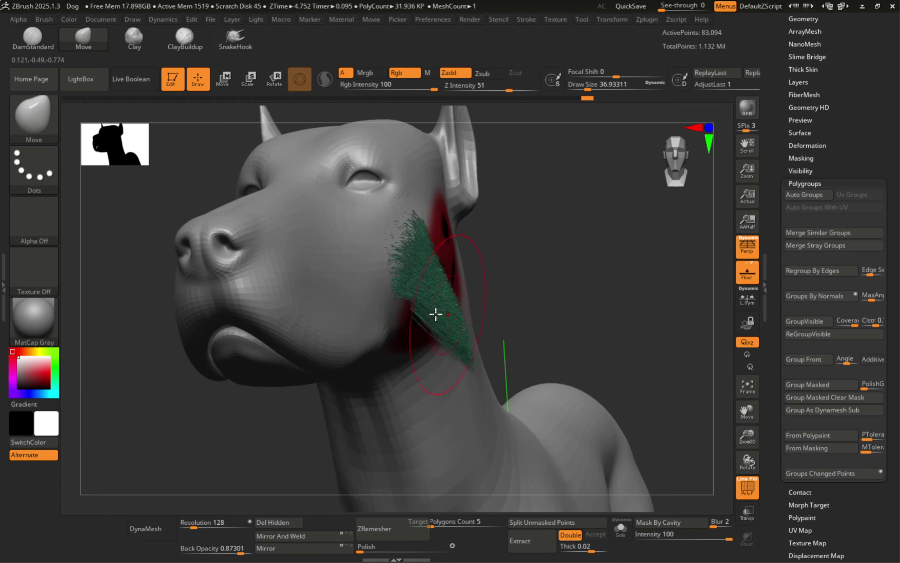
- Pull the green strip down and shape its outward curve with the Move brush at a draw size of about 46
{"action": "key", "text": "s"}
{"action": "mouse_move", "coordinate": [444, 330]}
{"action": "left_mouse_down"}
{"action": "mouse_move", "coordinate": [450, 323]}
{"action": "mouse_move", "coordinate": [479, 378]}
{"action": "left_mouse_up"}
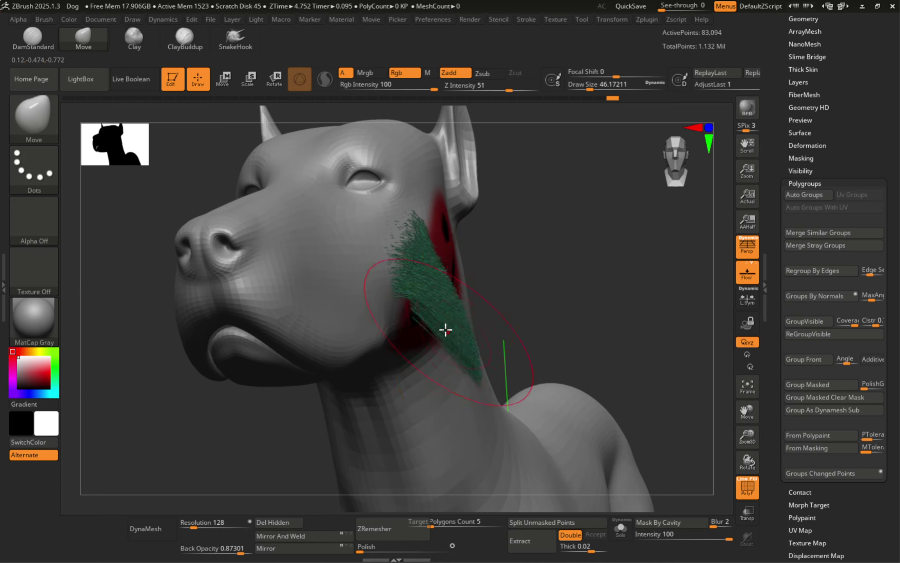
{"action": "left_click_drag", "start_coordinate": [441, 335], "coordinate": [436, 332]}
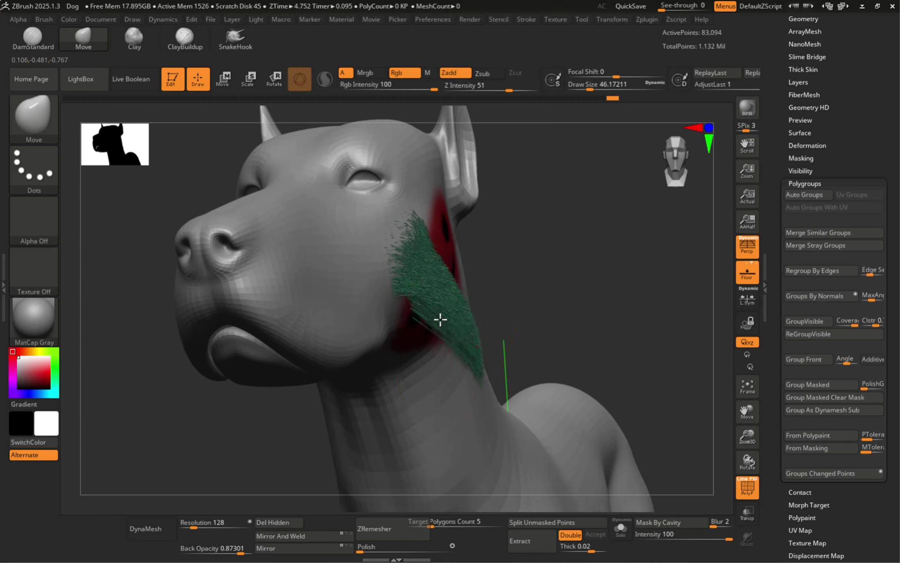
{"action": "right_click_drag", "start_coordinate": [441, 319], "coordinate": [460, 327]}
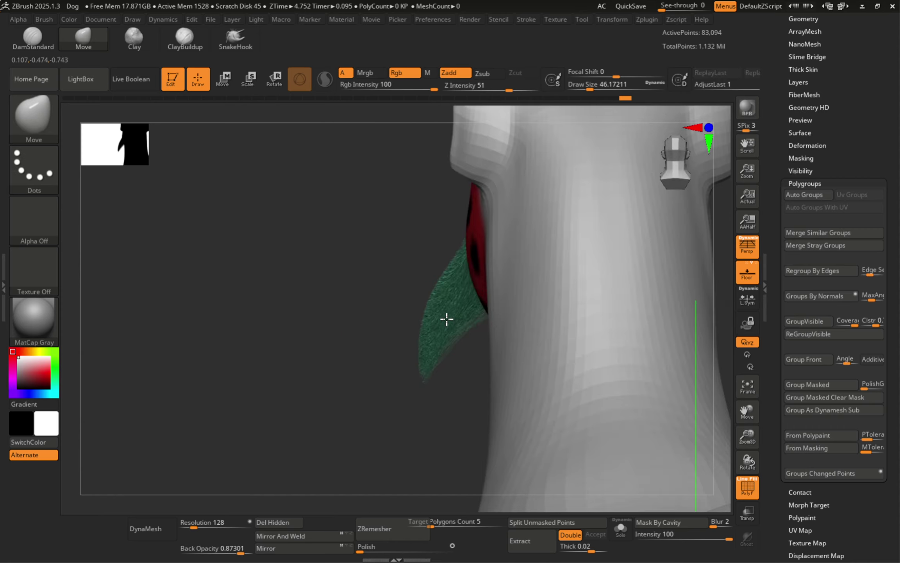
{"action": "left_click_drag", "start_coordinate": [438, 307], "coordinate": [426, 338]}
{"action": "mouse_move", "coordinate": [445, 364]}
{"action": "right_mouse_down"}
{"action": "mouse_move", "coordinate": [448, 341]}
{"action": "mouse_move", "coordinate": [408, 223]}
{"action": "mouse_move", "coordinate": [484, 243]}
{"action": "right_mouse_up"}
- Refine the lower edge and tip of the green strip into a curved point with the Move brush at draw sizes of about 17 and 27
{"action": "key", "text": "s"}
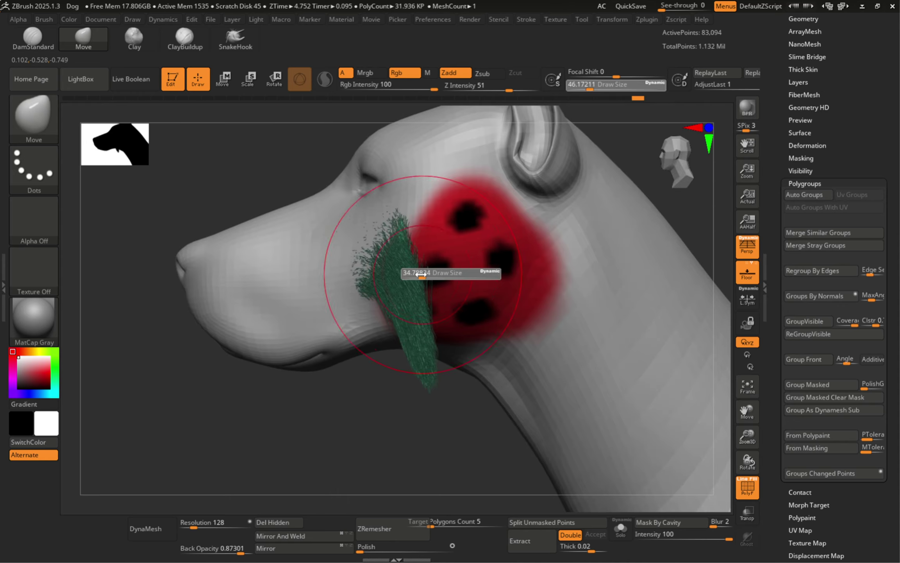
{"action": "left_click_drag", "start_coordinate": [421, 275], "coordinate": [412, 274]}
{"action": "mouse_move", "coordinate": [404, 323]}
{"action": "right_mouse_down"}
{"action": "mouse_move", "coordinate": [426, 315]}
{"action": "mouse_move", "coordinate": [388, 318]}
{"action": "right_mouse_up"}
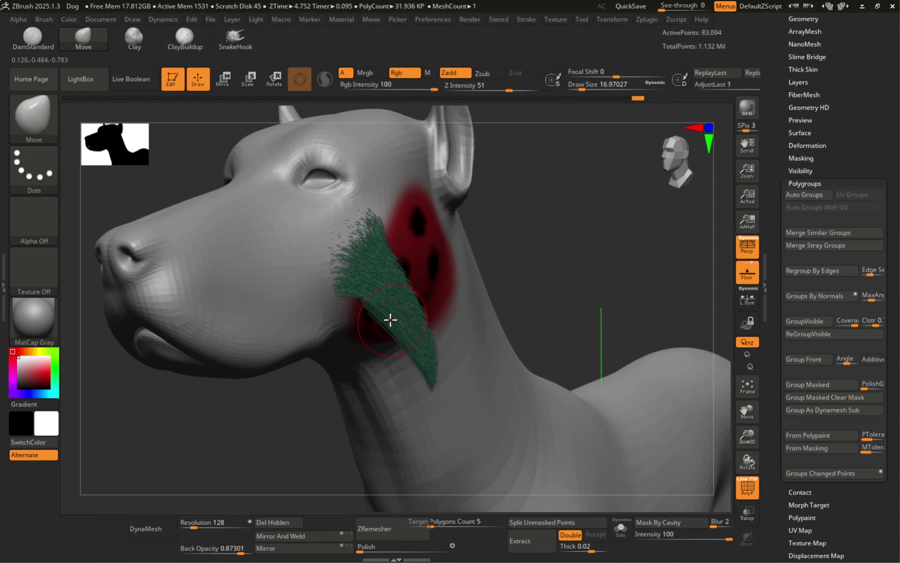
{"action": "key", "text": "s"}
{"action": "left_click_drag", "start_coordinate": [387, 317], "coordinate": [388, 320]}
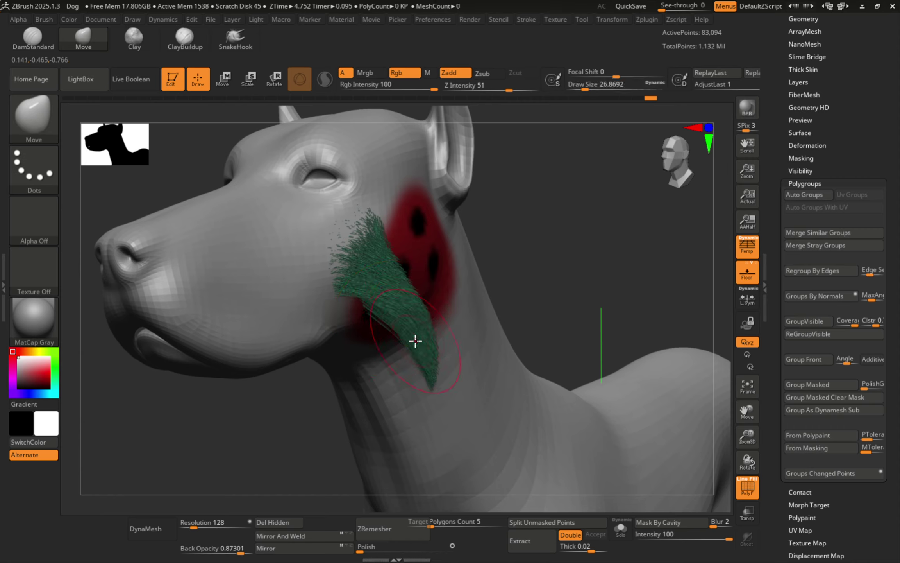
- Unhide all the hair and mask every polygroup except the blue strip
{"action": "left_click", "coordinate": [542, 241], "text": "ctrl+shift"}
{"action": "right_click_drag", "start_coordinate": [539, 250], "coordinate": [484, 271], "text": "ctrl"}
{"action": "mouse_move", "coordinate": [484, 271]}
{"action": "right_mouse_down"}
{"action": "mouse_move", "coordinate": [506, 269]}
{"action": "mouse_move", "coordinate": [475, 265]}
{"action": "right_mouse_up"}
{"action": "right_click_drag", "start_coordinate": [402, 334], "coordinate": [466, 357], "text": "ctrl"}
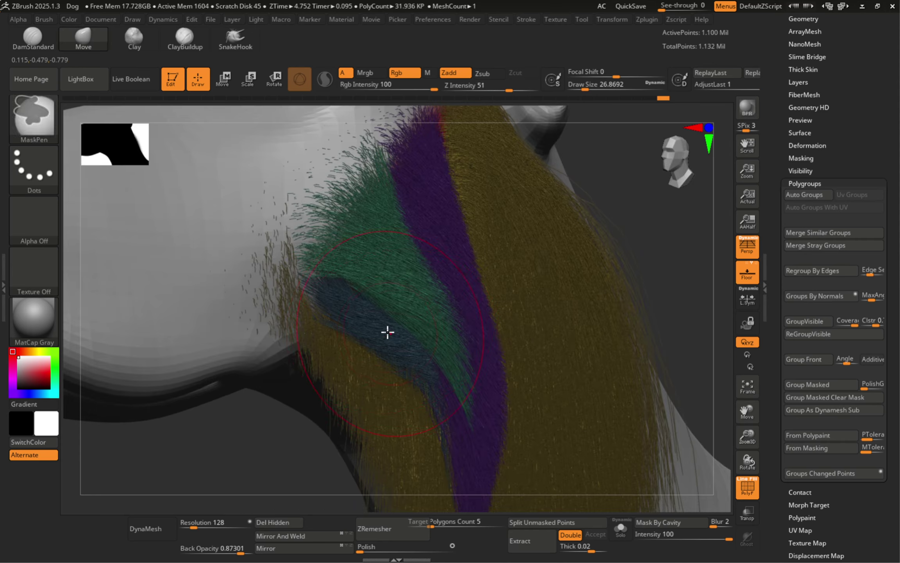
{"action": "key", "text": "w"}
{"action": "left_click", "coordinate": [363, 336], "text": "ctrl"}
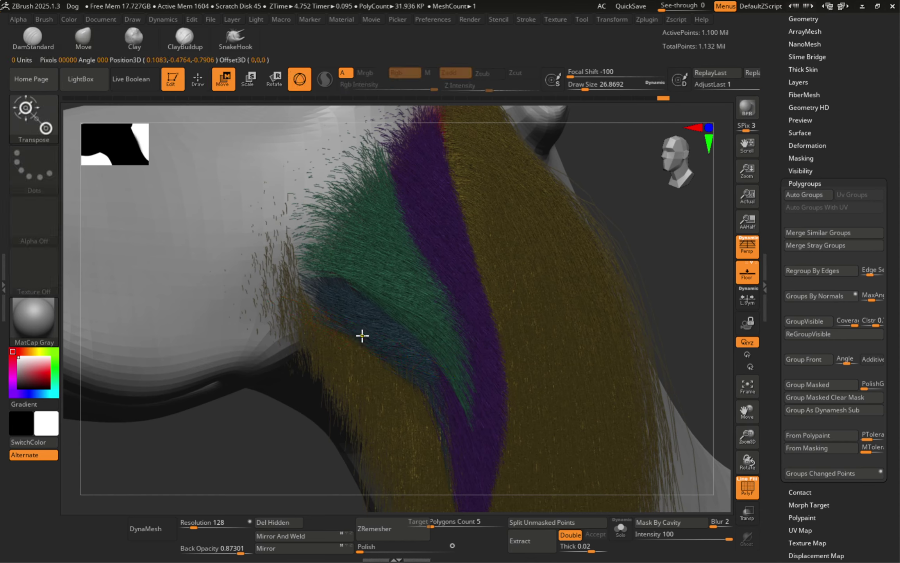
{"action": "key", "text": "q"}
- Smooth the unmasked blue strip toward its lower end with the Smooth brush at a draw size of about 33
{"action": "key", "text": "s"}
{"action": "key", "text": "shift"}
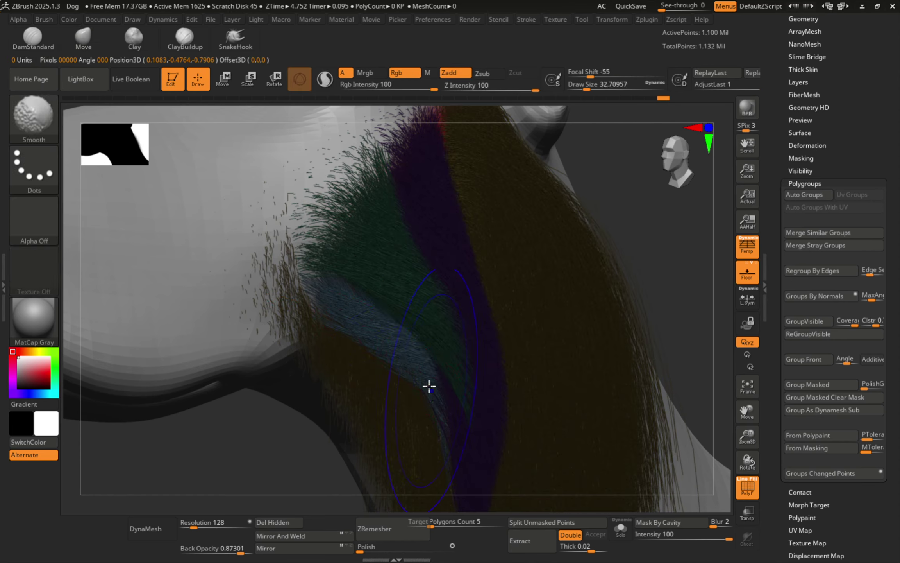
{"action": "mouse_move", "coordinate": [455, 398]}
{"action": "right_mouse_down"}
{"action": "mouse_move", "coordinate": [468, 396]}
{"action": "mouse_move", "coordinate": [442, 392]}
{"action": "mouse_move", "coordinate": [437, 401]}
{"action": "mouse_move", "coordinate": [365, 334]}
{"action": "right_mouse_up"}
{"action": "mouse_move", "coordinate": [458, 334]}
{"action": "right_mouse_down"}
{"action": "mouse_move", "coordinate": [492, 329]}
{"action": "mouse_move", "coordinate": [343, 304]}
{"action": "mouse_move", "coordinate": [392, 309]}
{"action": "right_mouse_up"}
- Turn off the polygroup colour display and clear the mask from all the cheek hair
{"action": "key", "text": "shift"}
{"action": "key", "text": "shift+f"}
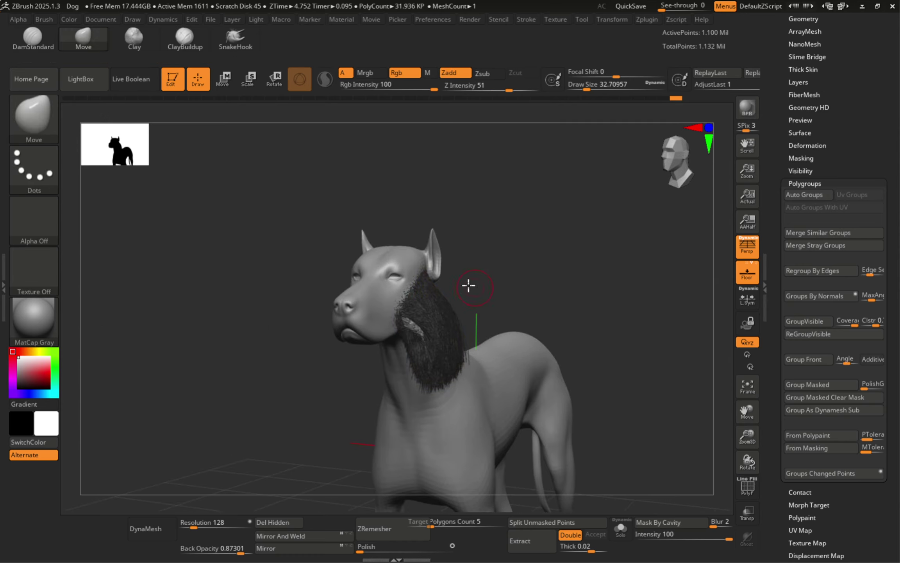
{"action": "right_click_drag", "start_coordinate": [470, 285], "coordinate": [418, 283]}
{"action": "left_click_drag", "start_coordinate": [530, 251], "coordinate": [479, 309], "text": "ctrl"}
{"action": "mouse_move", "coordinate": [291, 278]}
{"action": "right_mouse_down", "text": "alt"}
{"action": "mouse_move", "coordinate": [423, 327]}
{"action": "mouse_move", "coordinate": [440, 324]}
{"action": "right_mouse_up", "text": "alt"}
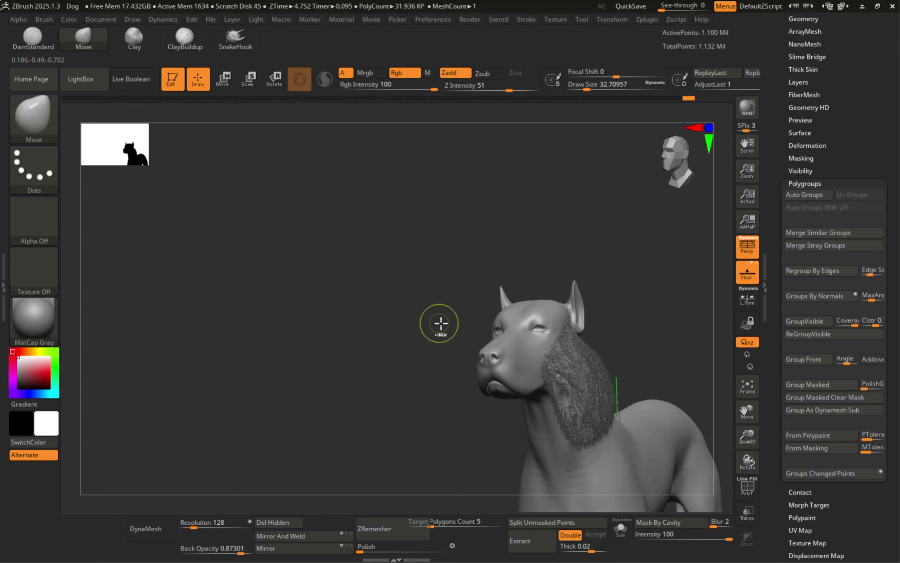
{"action": "right_click_drag", "start_coordinate": [566, 347], "coordinate": [493, 310], "text": "alt"}
{"action": "mouse_move", "coordinate": [671, 424]}
{"action": "right_mouse_down", "text": "ctrl"}
{"action": "mouse_move", "coordinate": [517, 375]}
{"action": "mouse_move", "coordinate": [348, 284]}
{"action": "right_mouse_up", "text": "ctrl"}
{"action": "right_click_drag", "start_coordinate": [513, 325], "coordinate": [450, 316], "text": "ctrl"}
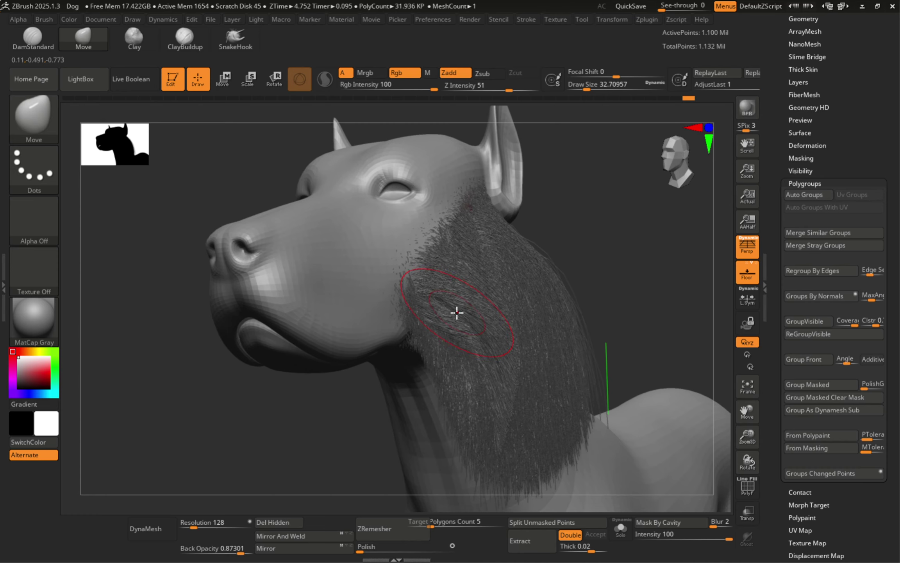
- Roughen the cheek hair from the ear down to the lower tips with the GroomTurbulence brush at Z Intensity 26
{"action": "key", "text": "b"}
{"action": "key", "text": "g"}
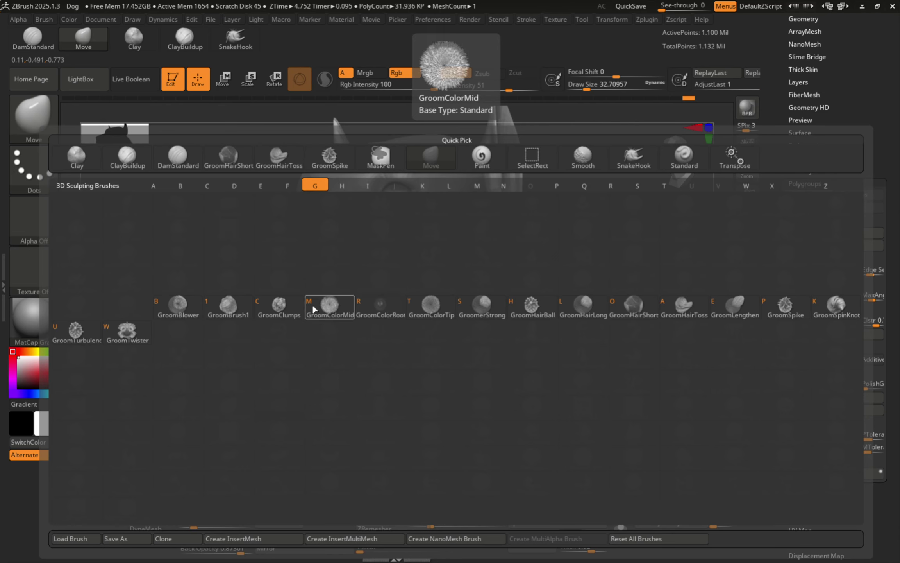
{"action": "left_click", "coordinate": [96, 329]}
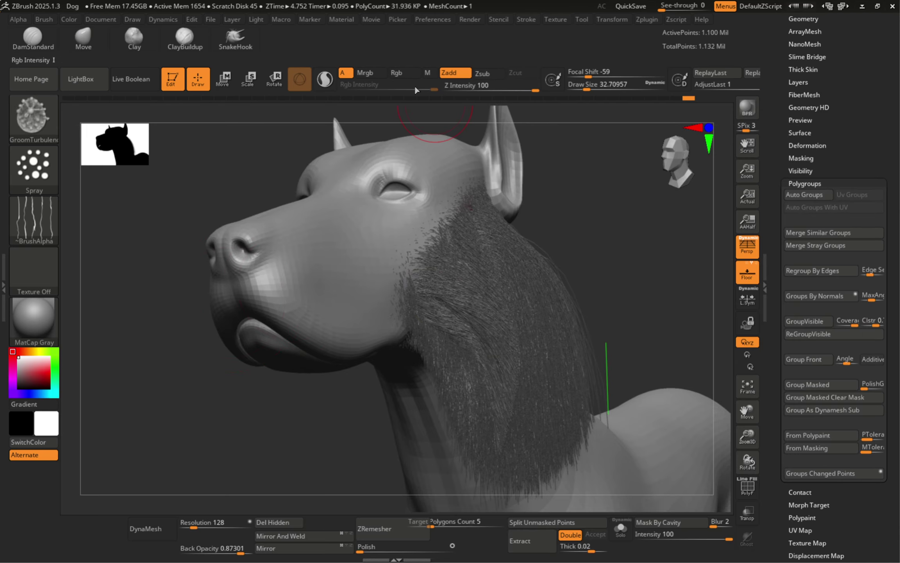
{"action": "left_click", "coordinate": [489, 90]}
{"action": "mouse_move", "coordinate": [460, 244]}
{"action": "left_mouse_down"}
{"action": "mouse_move", "coordinate": [454, 267]}
{"action": "mouse_move", "coordinate": [485, 297]}
{"action": "mouse_move", "coordinate": [510, 364]}
{"action": "left_mouse_up"}
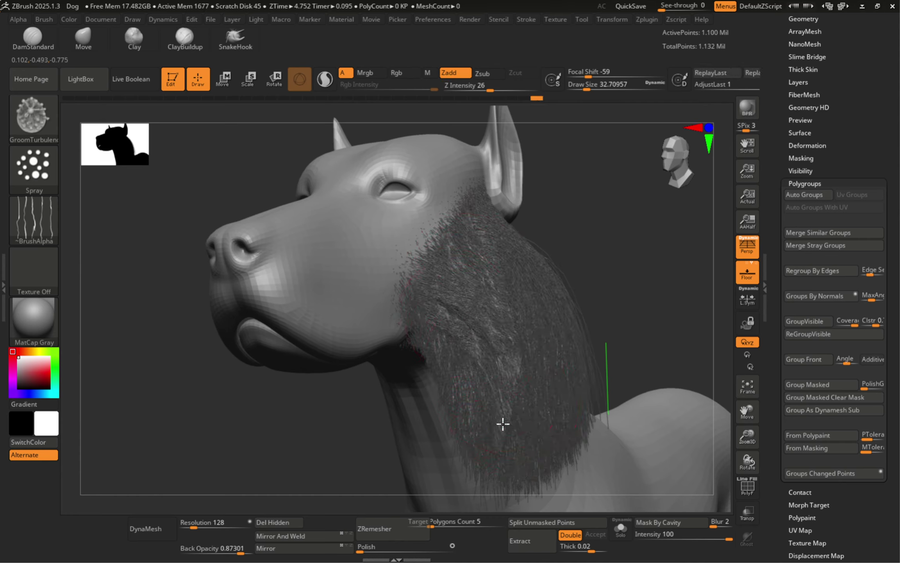
{"action": "left_click_drag", "start_coordinate": [503, 423], "coordinate": [504, 434]}
{"action": "left_click_drag", "start_coordinate": [457, 314], "coordinate": [492, 461]}
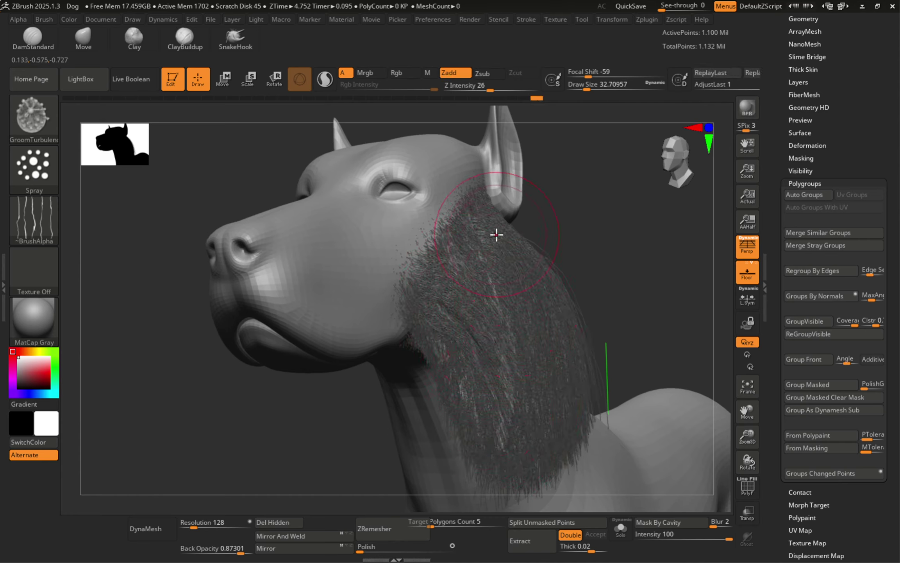
{"action": "left_click_drag", "start_coordinate": [497, 235], "coordinate": [568, 424]}
{"action": "left_click_drag", "start_coordinate": [498, 332], "coordinate": [521, 476]}
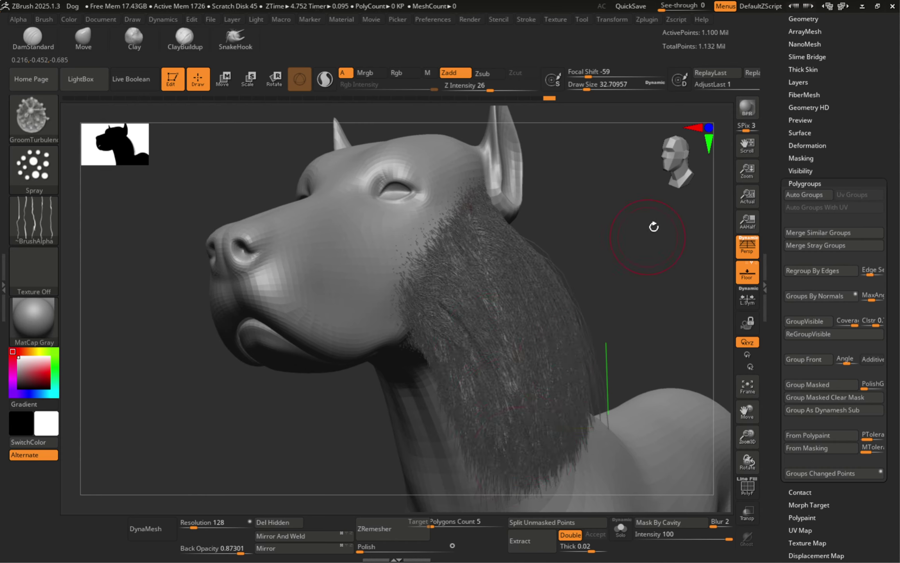
- Start a Best-Preview Render of the dog and its hair, accepting the subdivided FiberMesh note
{"action": "left_click", "coordinate": [746, 109]}
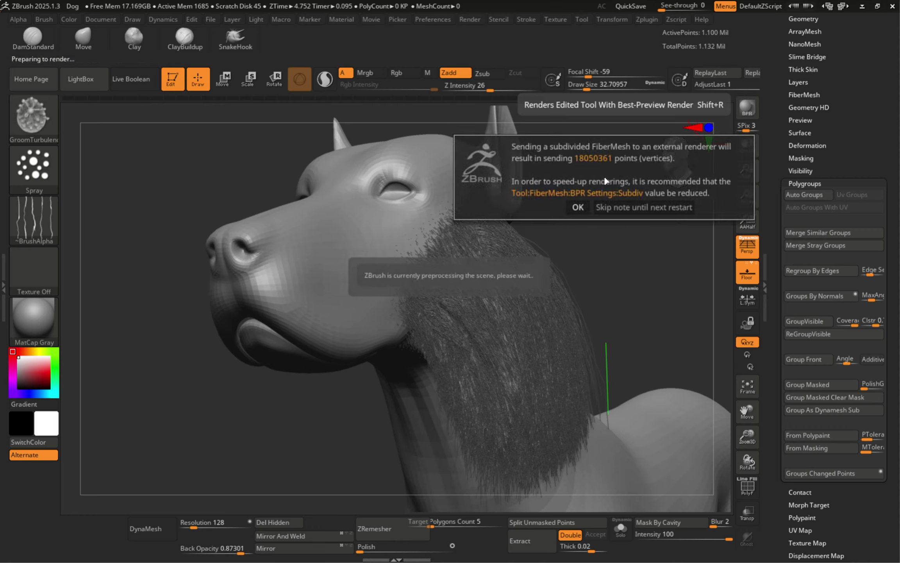
{"action": "left_click", "coordinate": [573, 207]}
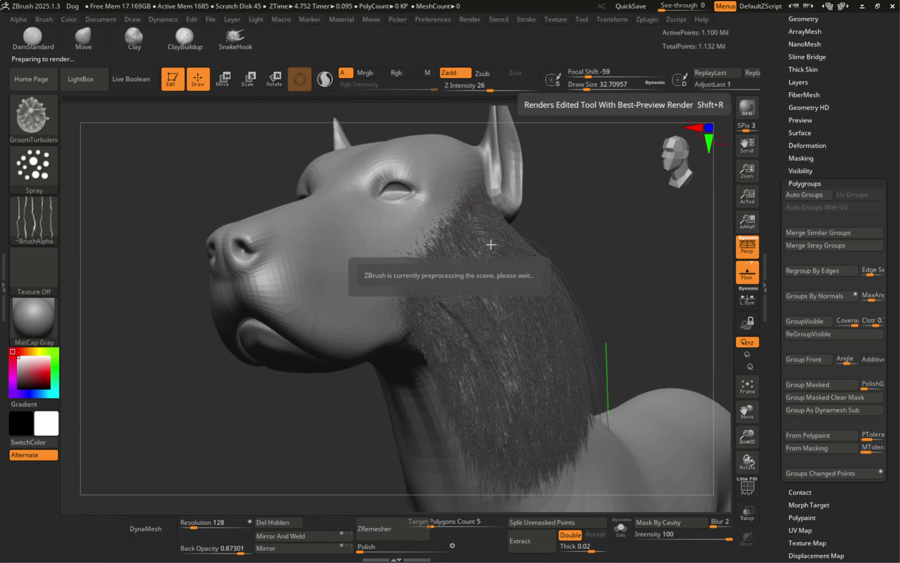